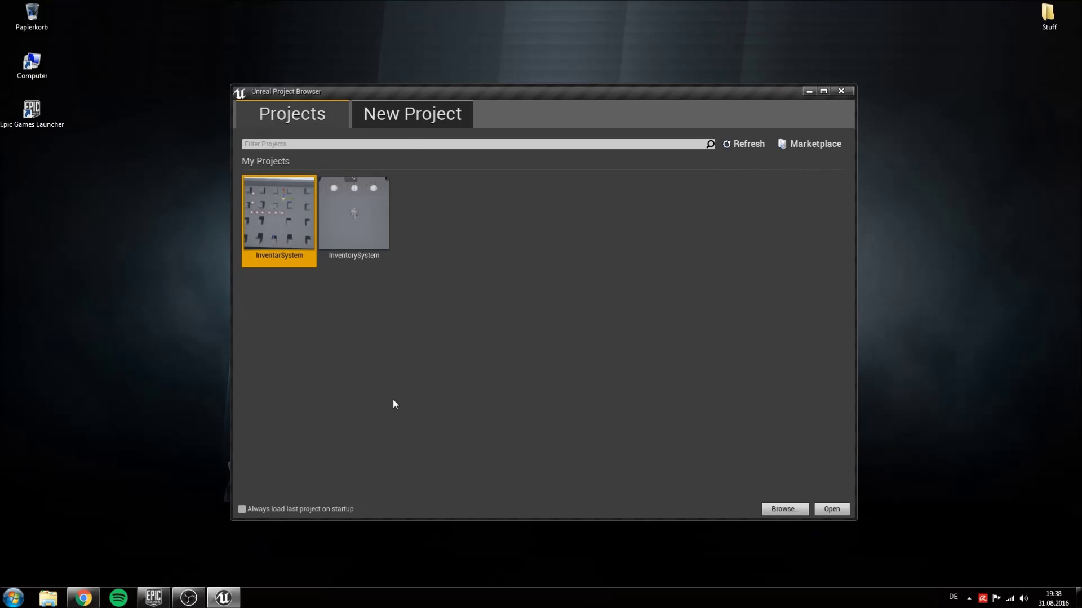
Start a new project from the Blueprint Top Down template.
left_click(420, 120)
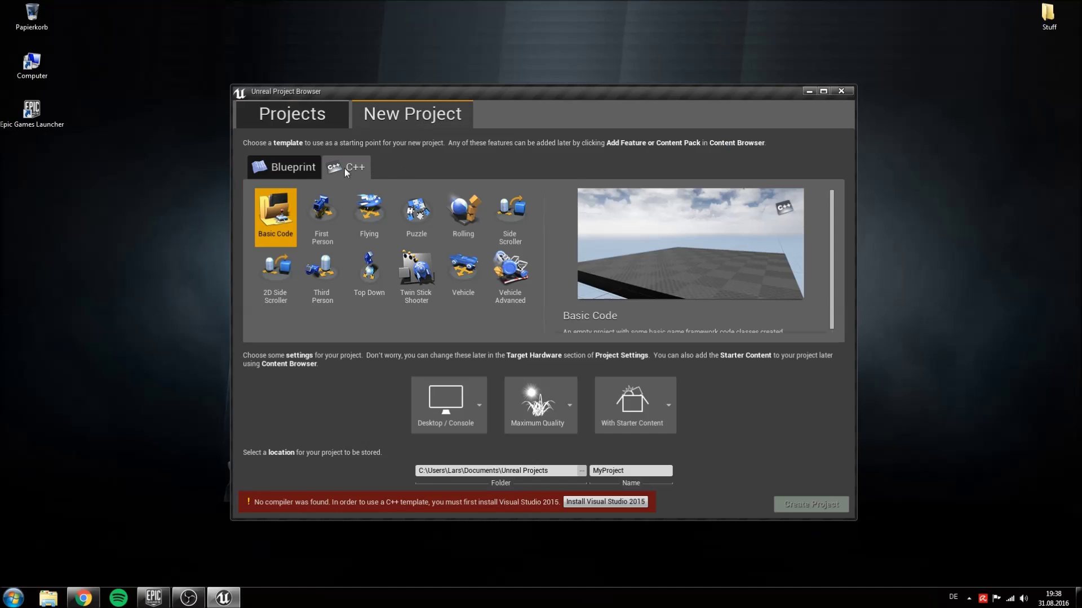
left_click(305, 171)
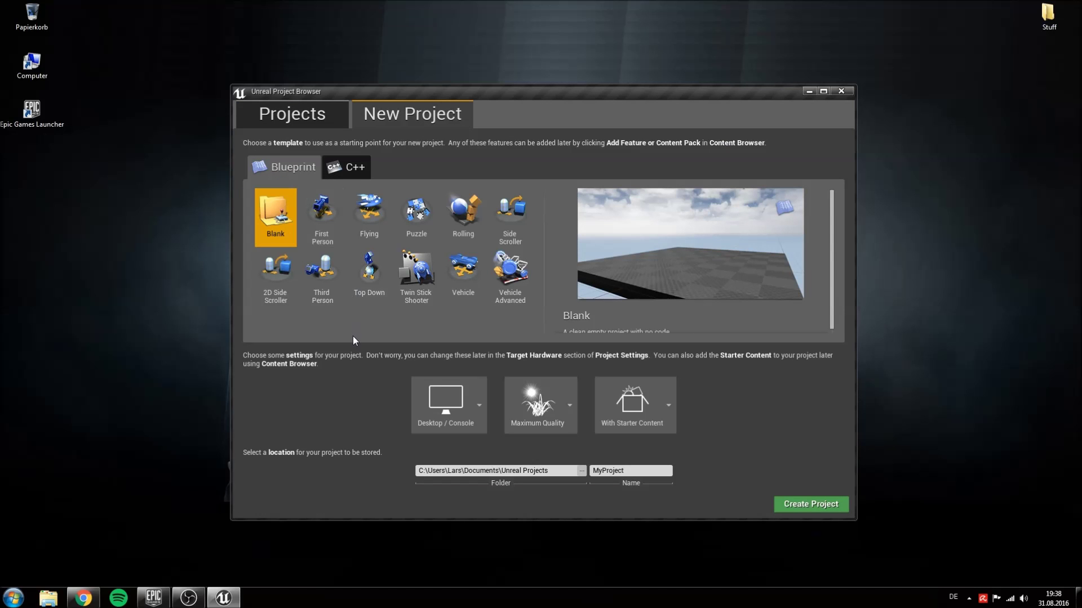
left_click(374, 297)
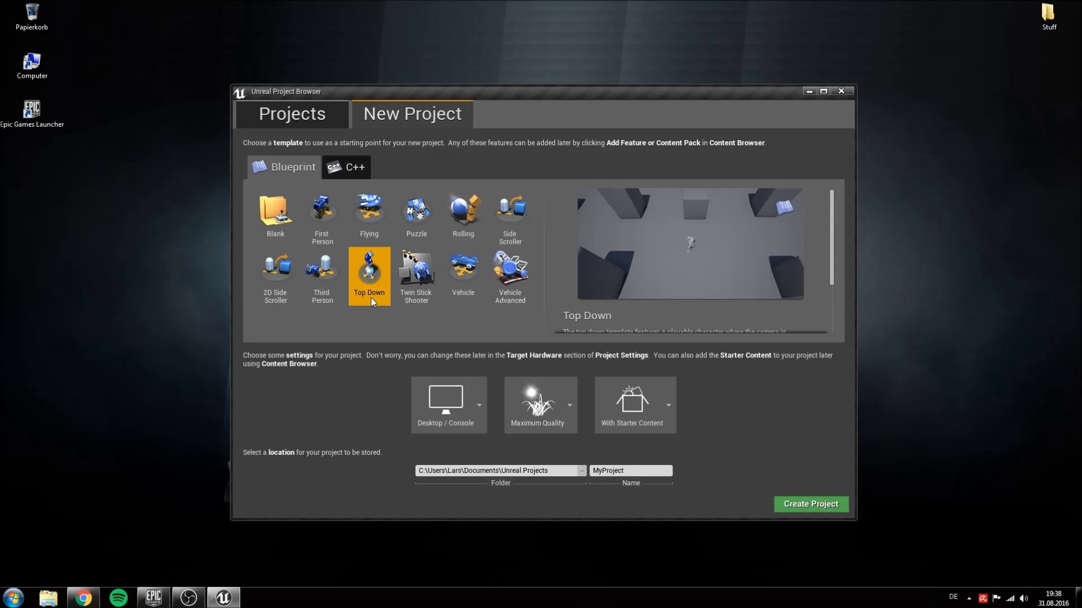
Keep starter content included, name the project Tutorial, and create it.
left_click(634, 408)
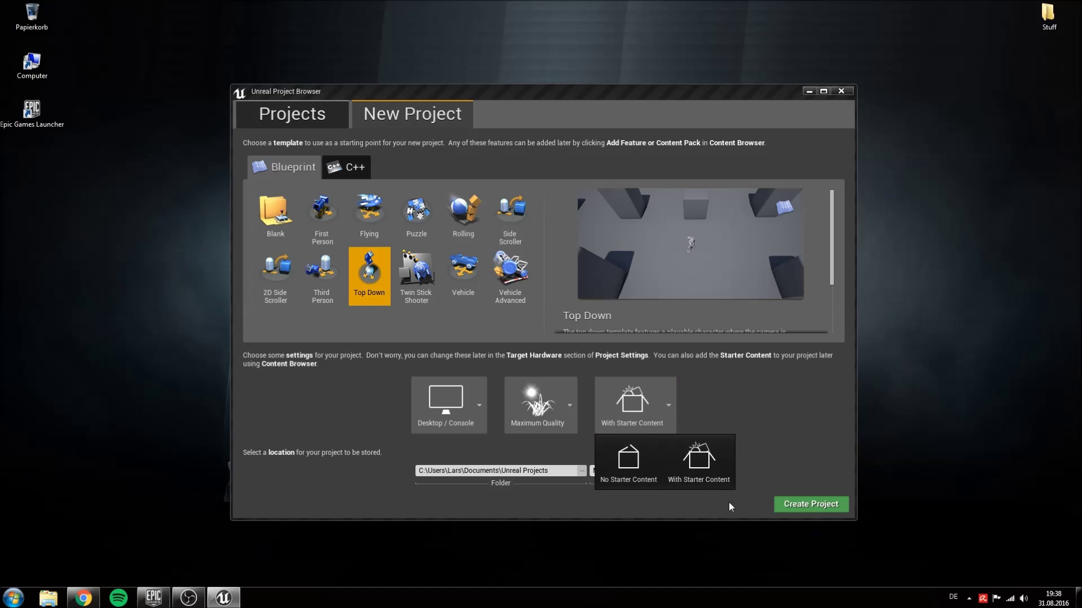
left_click(705, 476)
left_click(661, 472)
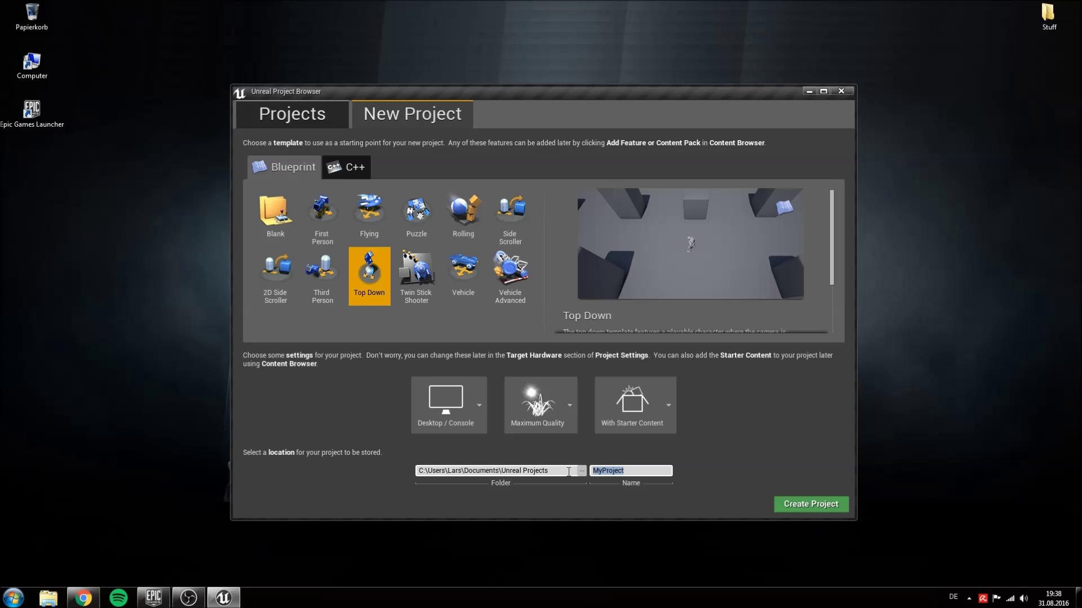
type("Tutorial")
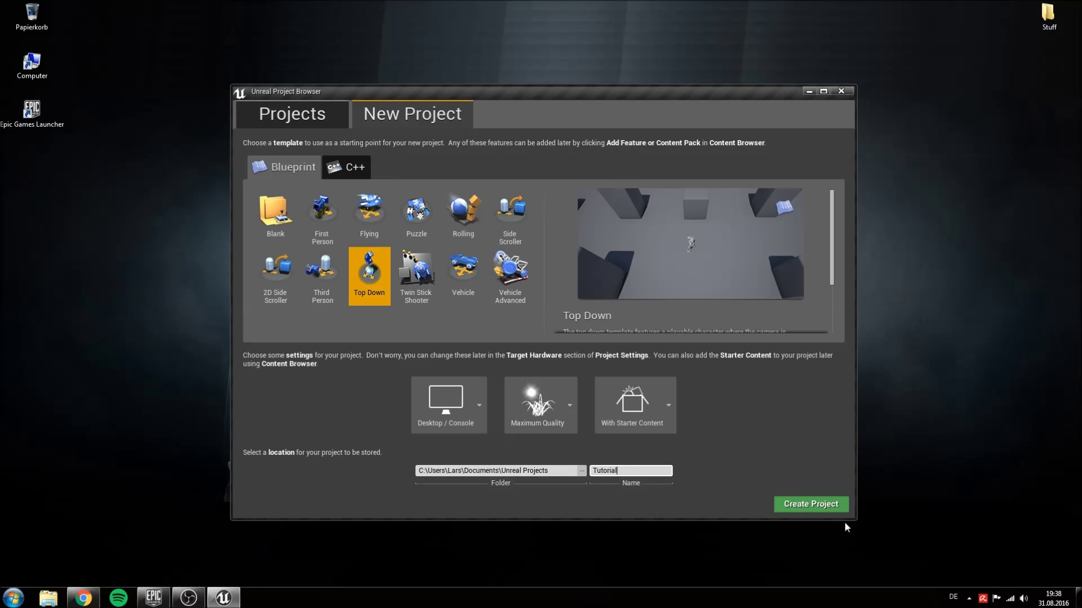
left_click(811, 505)
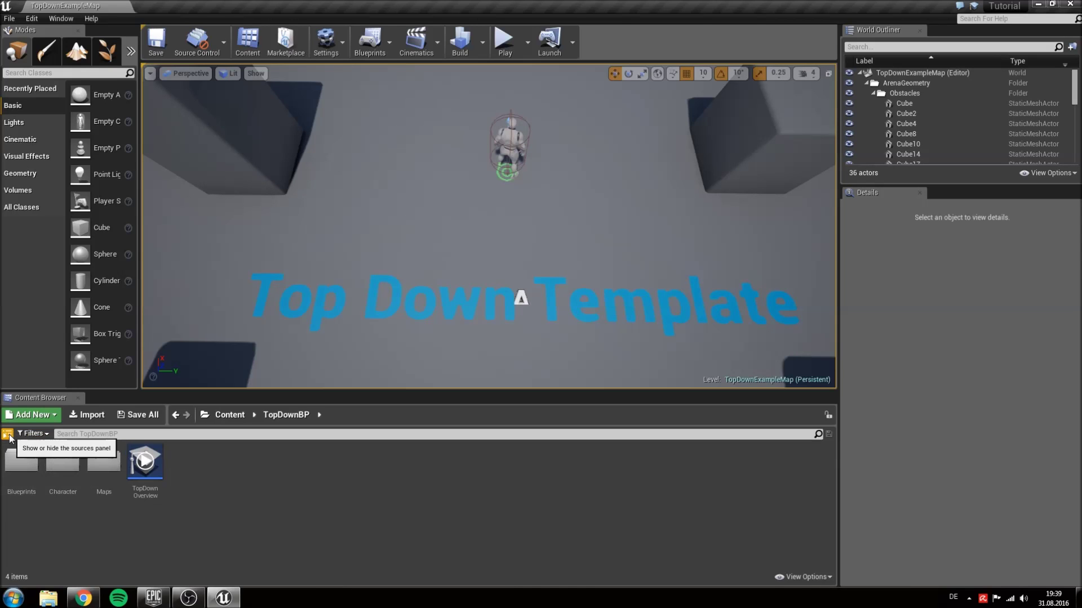
Create a folder named InventorySystem in the root Content folder.
left_click(8, 435)
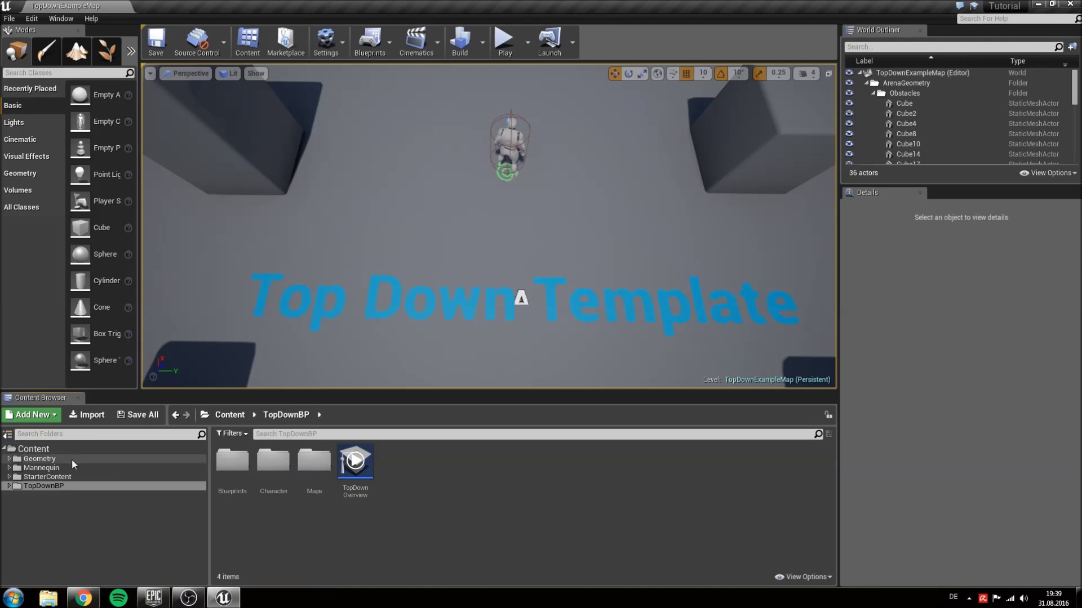
left_click(62, 449)
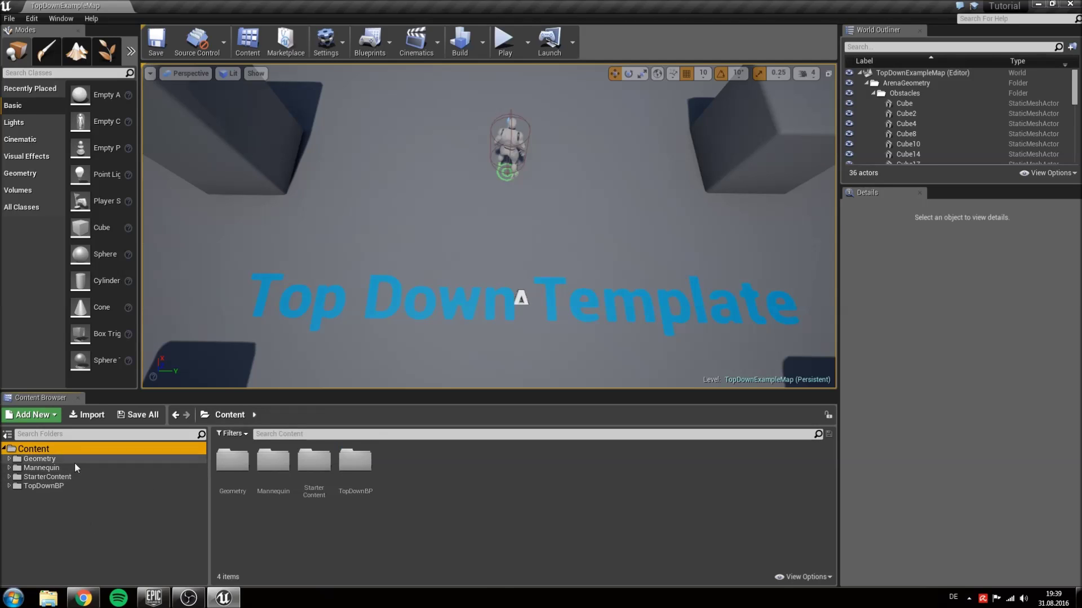
right_click(403, 469)
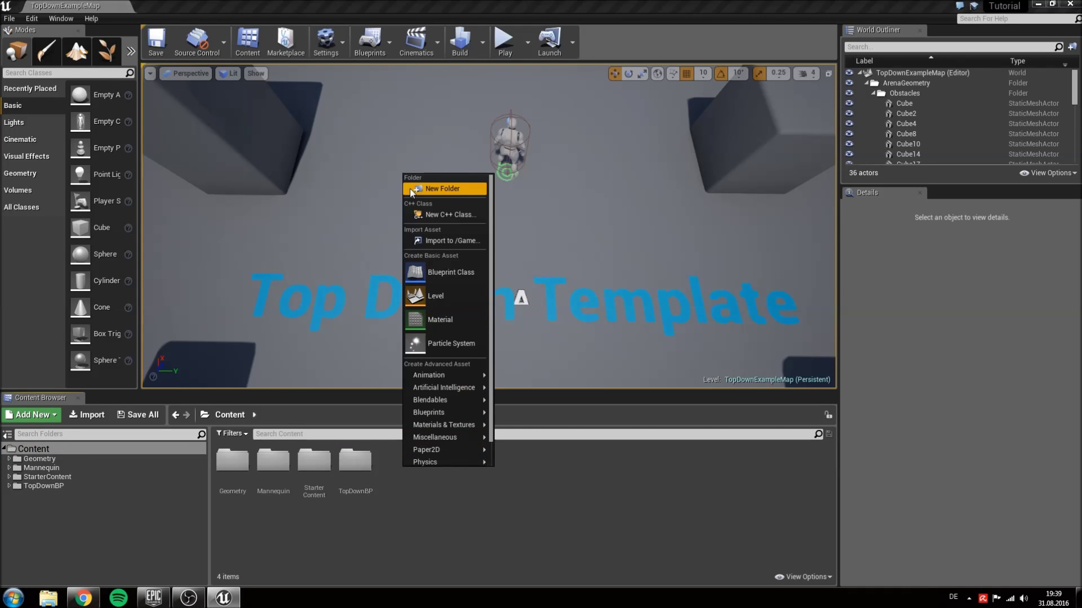
left_click(442, 189)
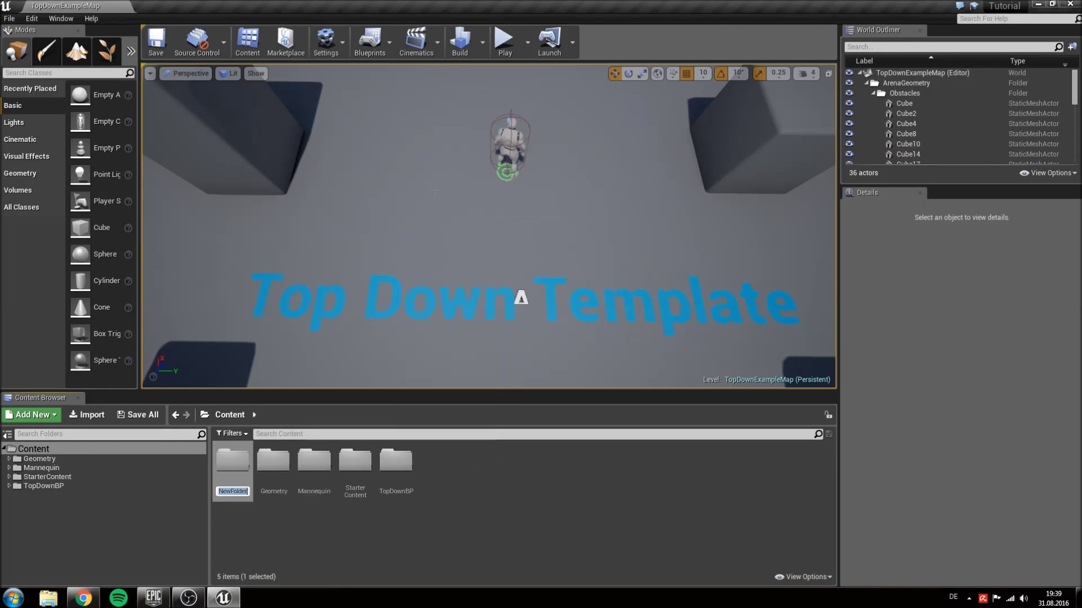
type("Inve")
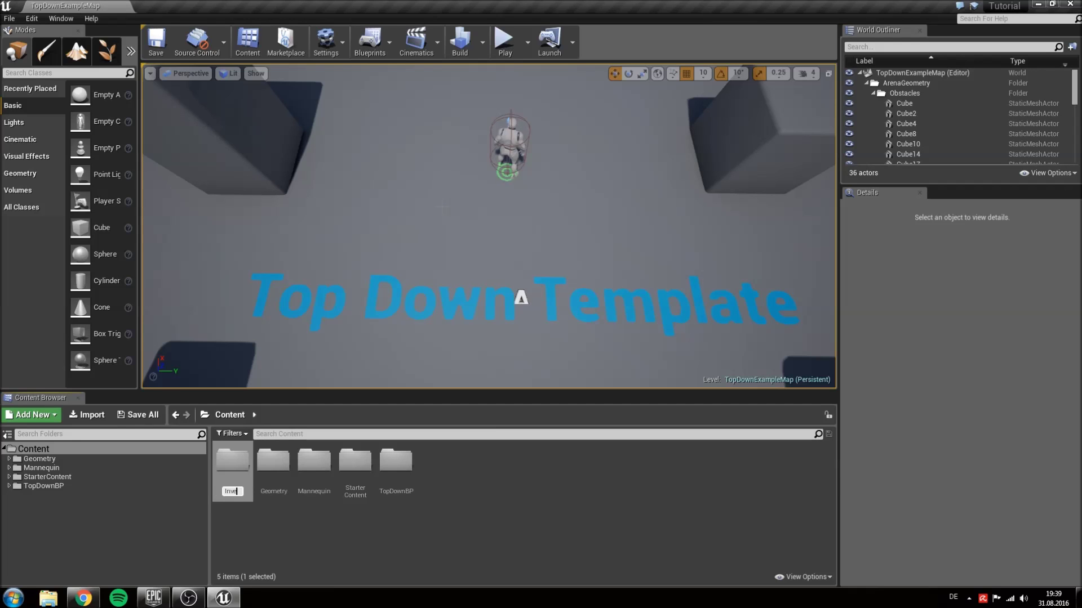
type("ntorySystem")
key("Return")
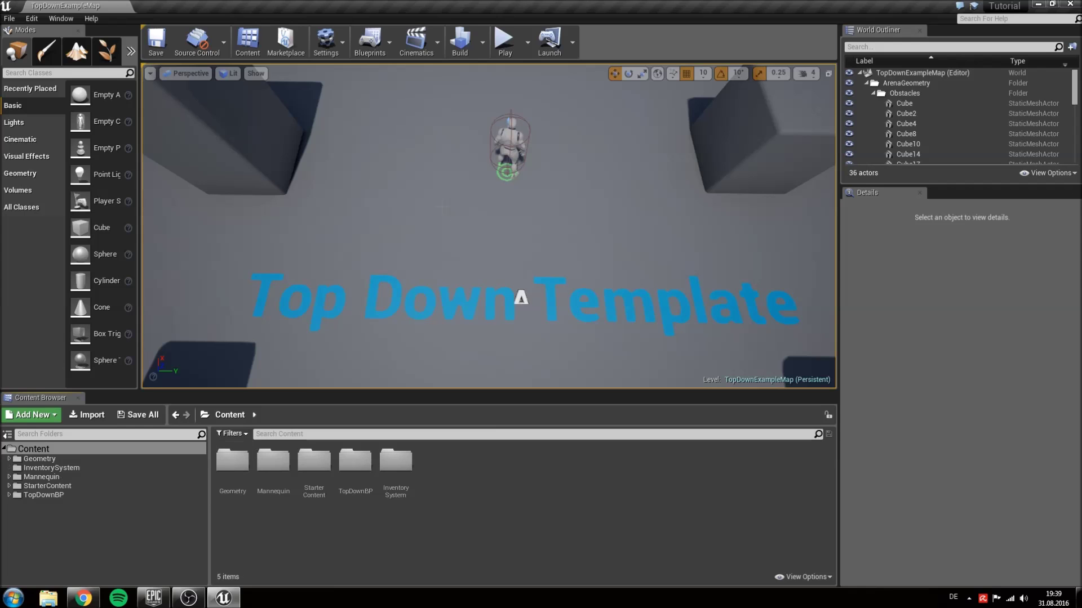
Set the InventorySystem folder's colour to bright yellow.
right_click(407, 483)
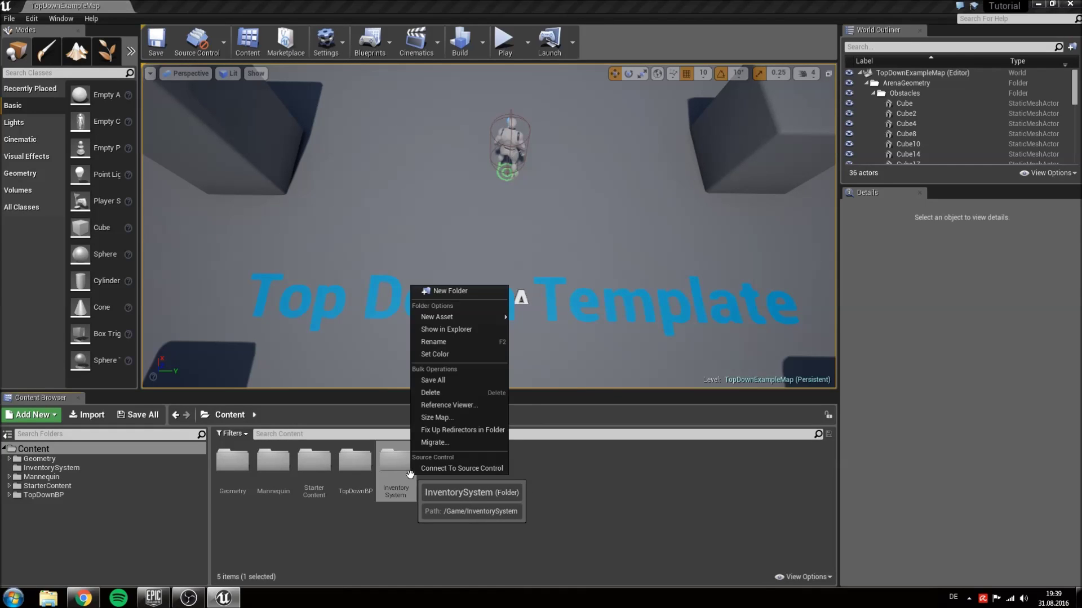
left_click(451, 358)
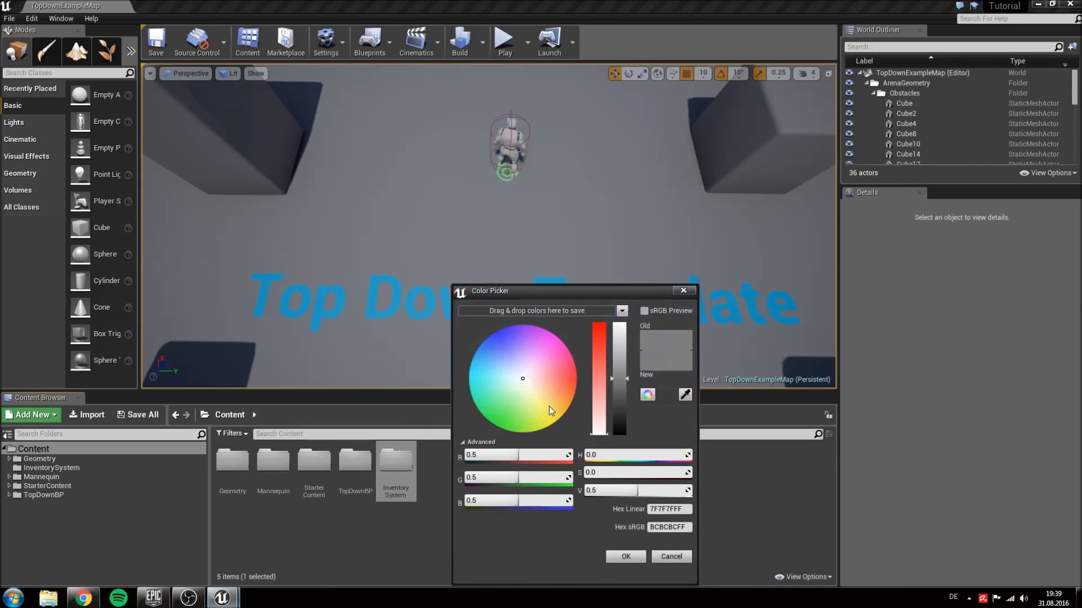
left_click_drag(549, 407, 542, 429)
left_click_drag(619, 379, 619, 325)
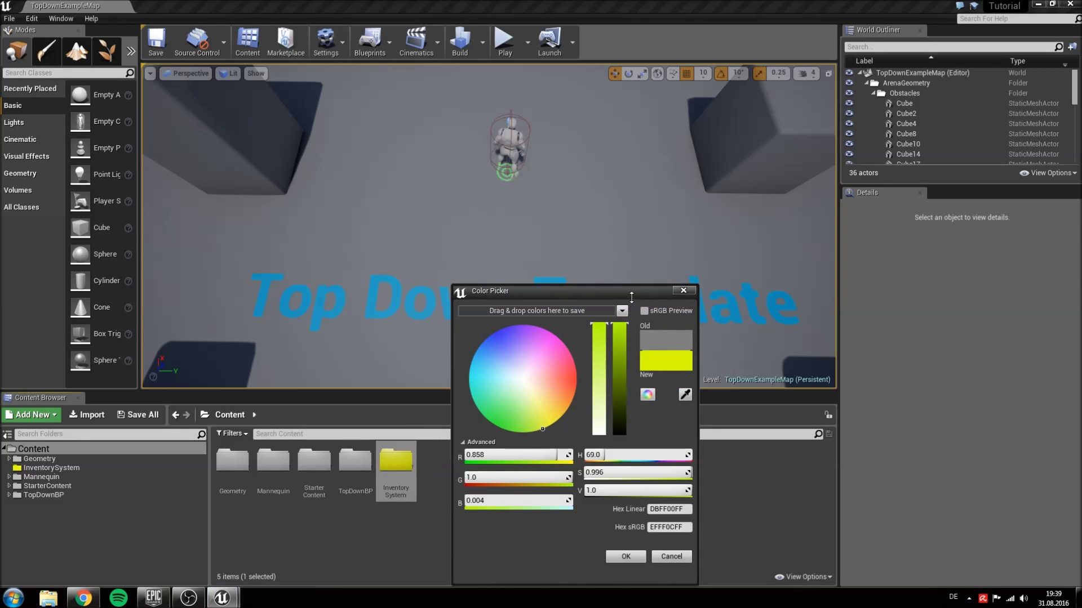
left_click(621, 559)
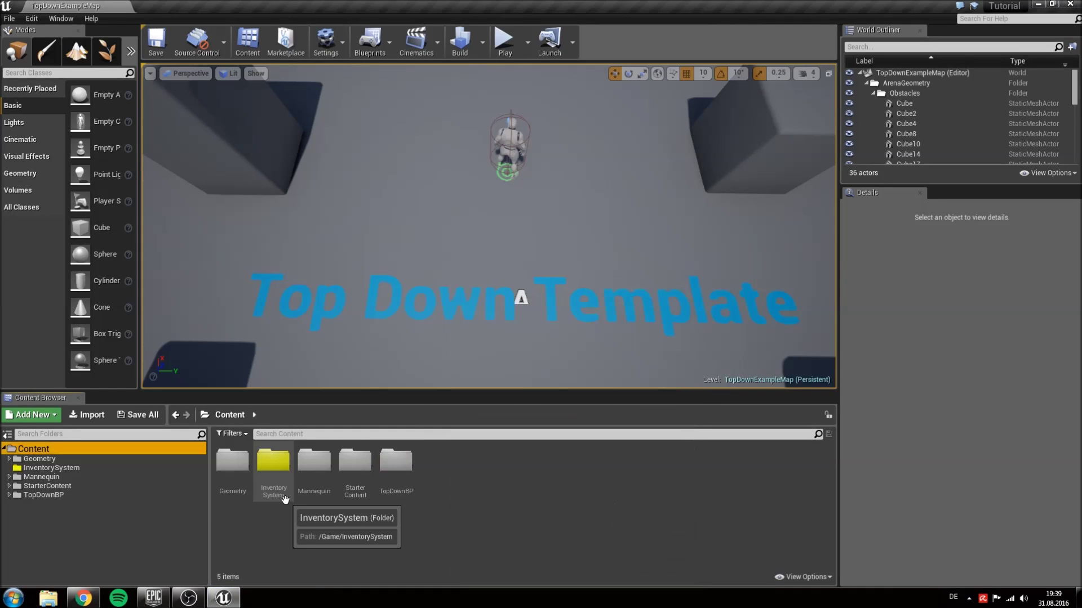
Inside InventorySystem, create Blueprints and DragAndDrop folders.
double_click(285, 488)
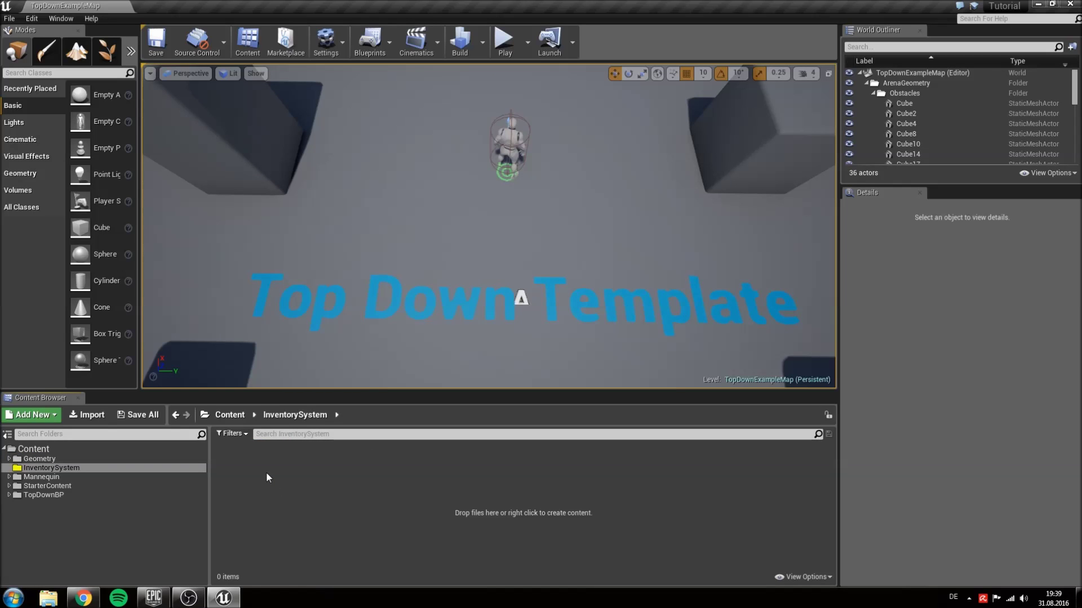
right_click(256, 474)
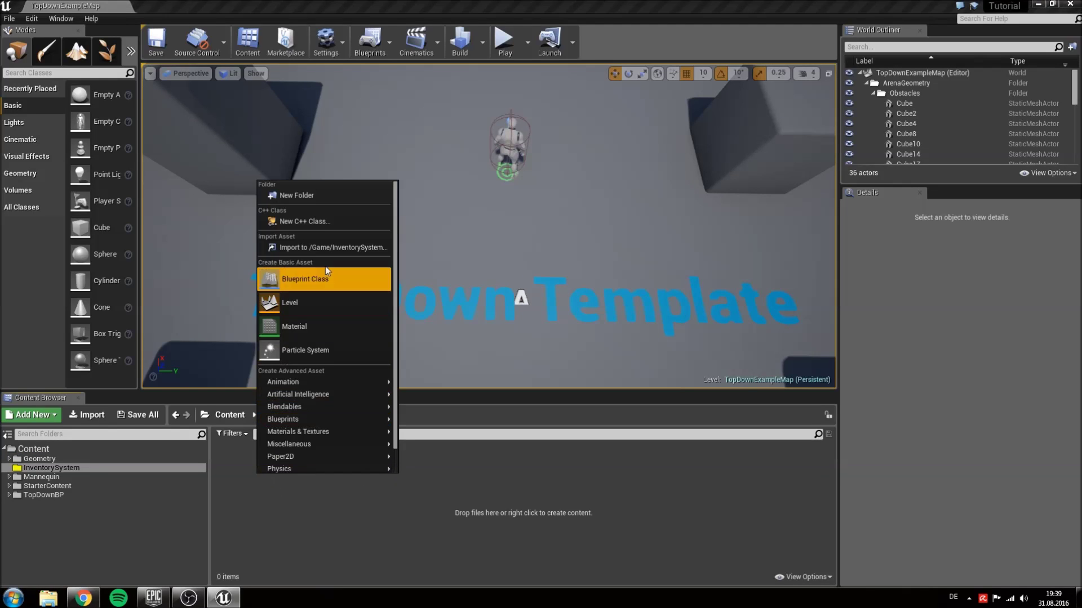
left_click(330, 201)
type("Bl")
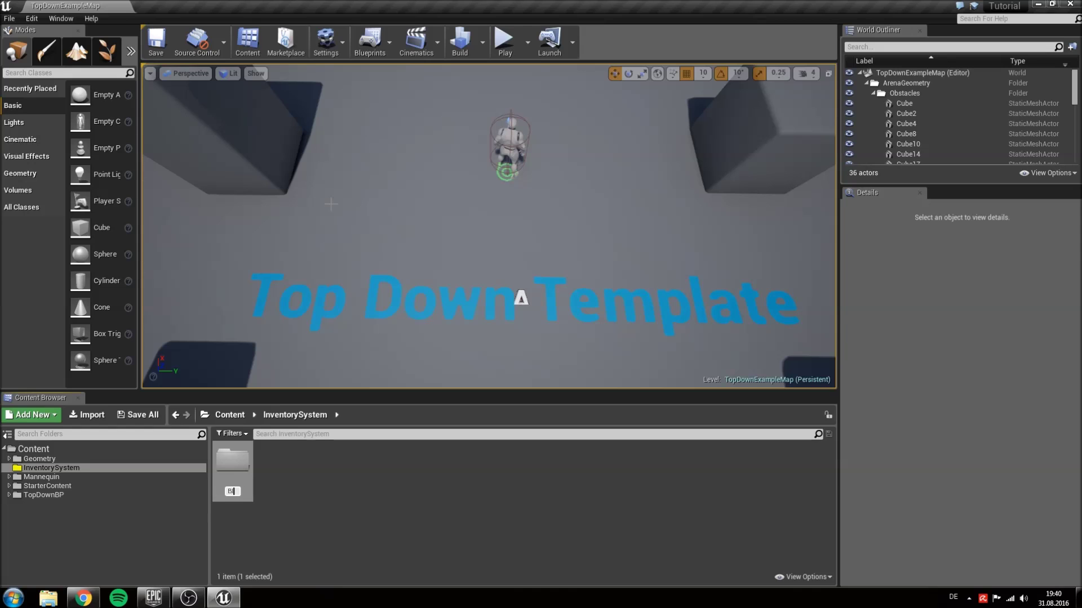
type("ueprints")
key("Return")
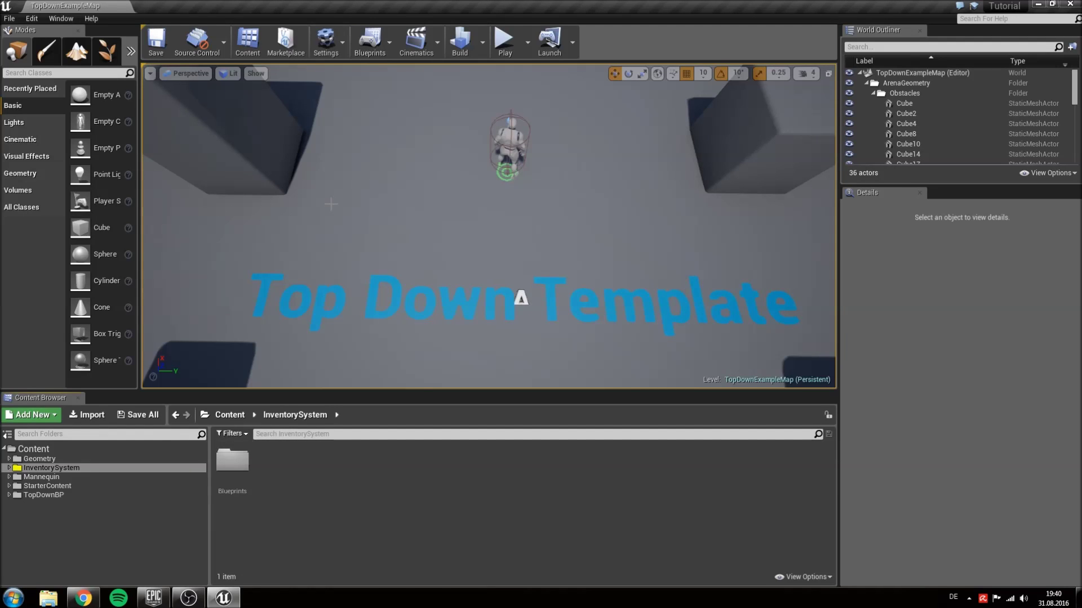
right_click(271, 463)
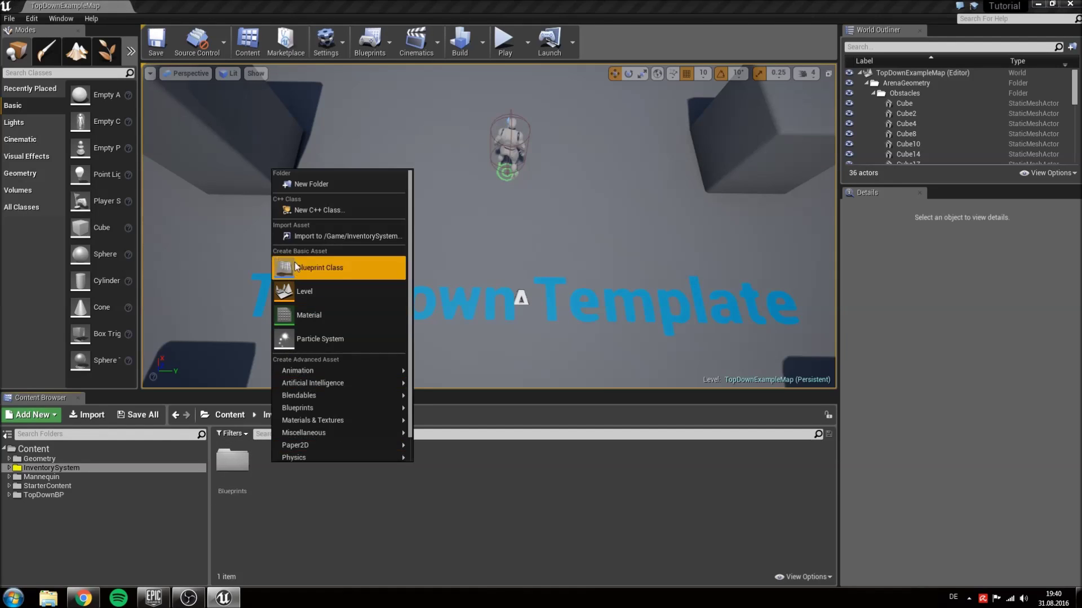
left_click(304, 185)
type("DragAndDrop")
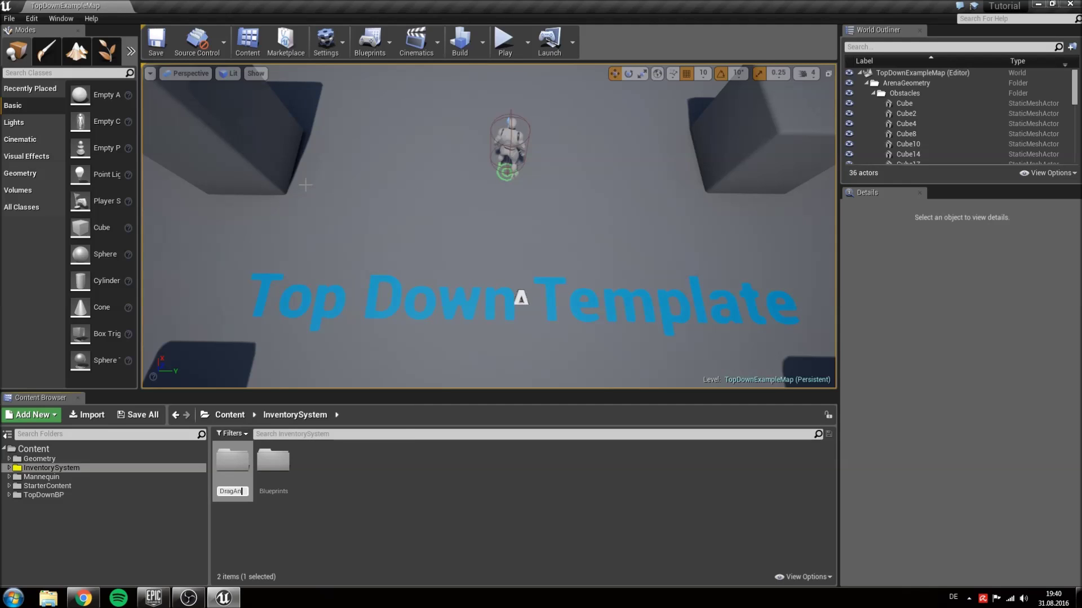
key("Return")
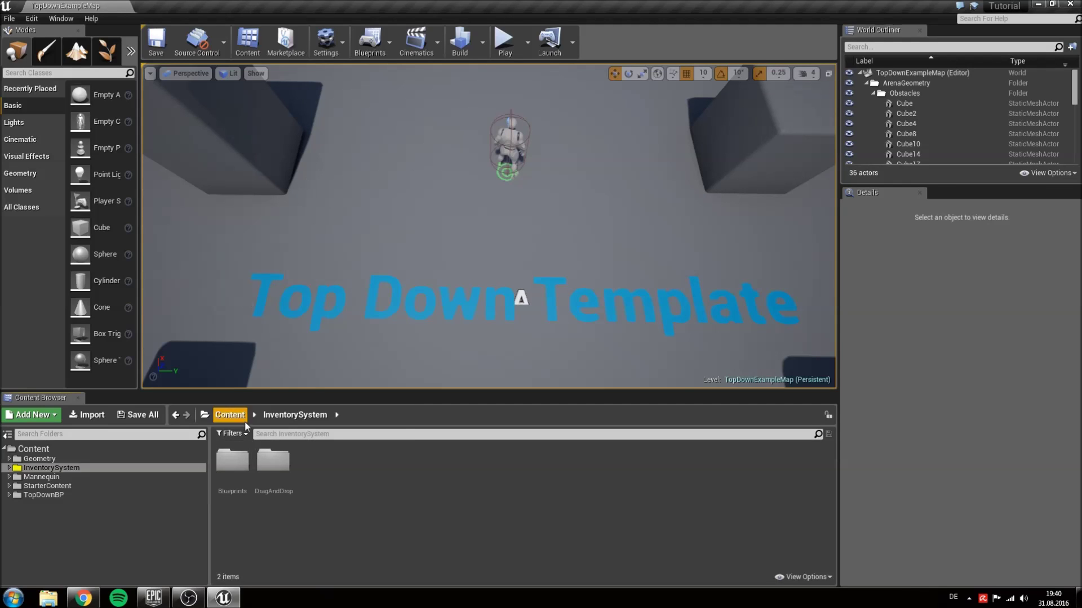
Add Textures and Widgets folders inside InventorySystem.
right_click(316, 443)
left_click(353, 172)
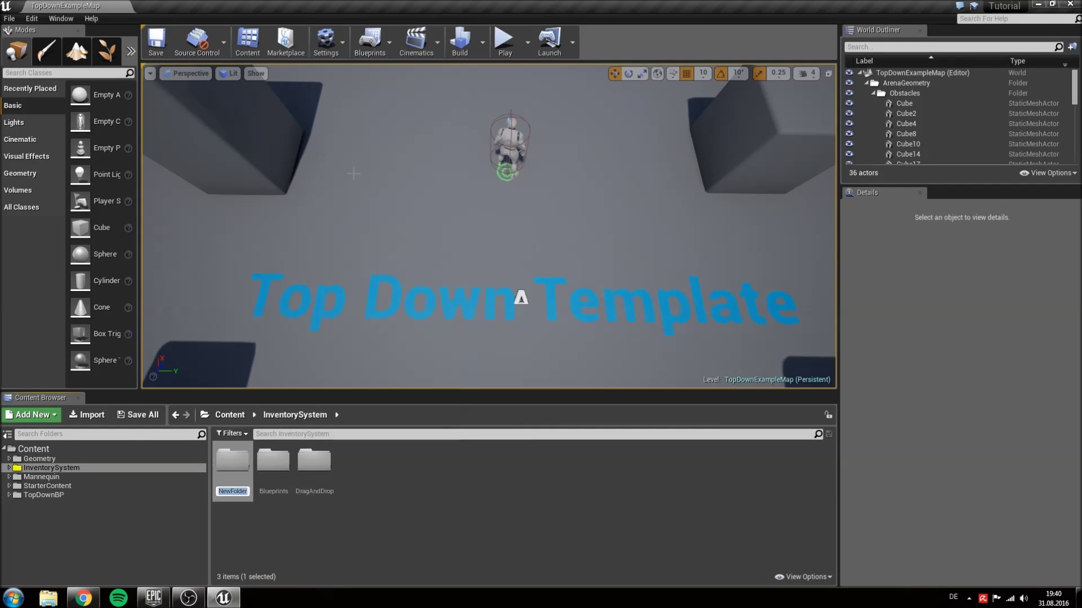
type("Textures")
key("Return")
right_click(369, 471)
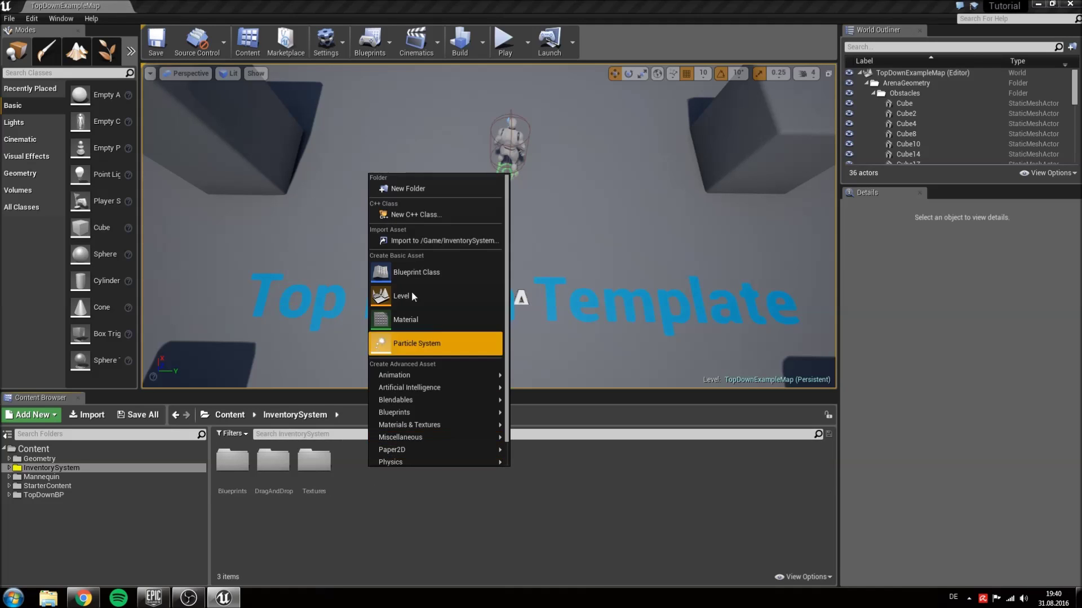
left_click(413, 197)
type("Widgets")
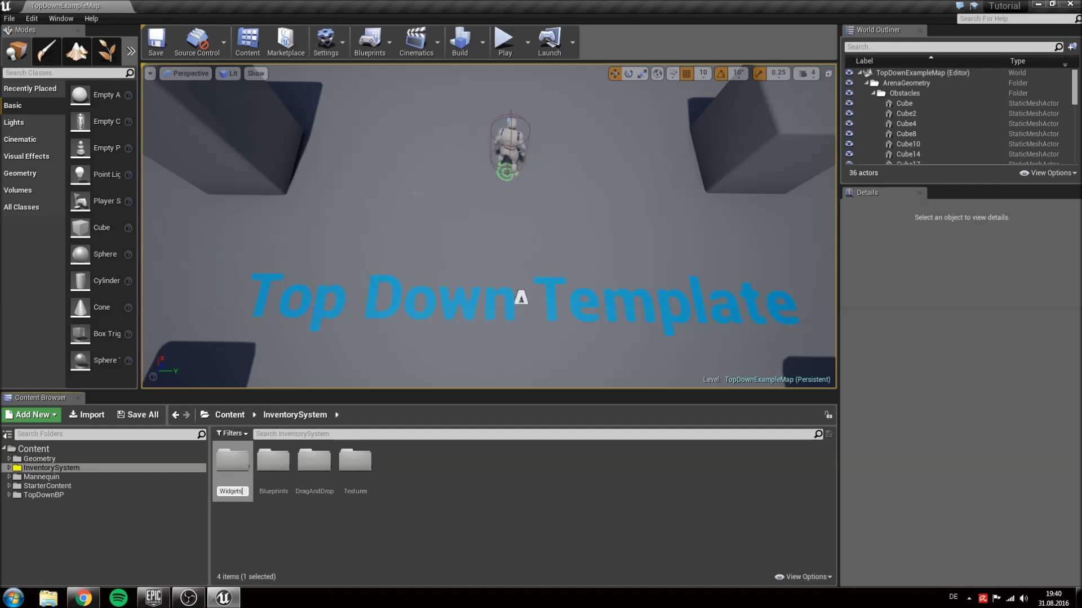
key("Return")
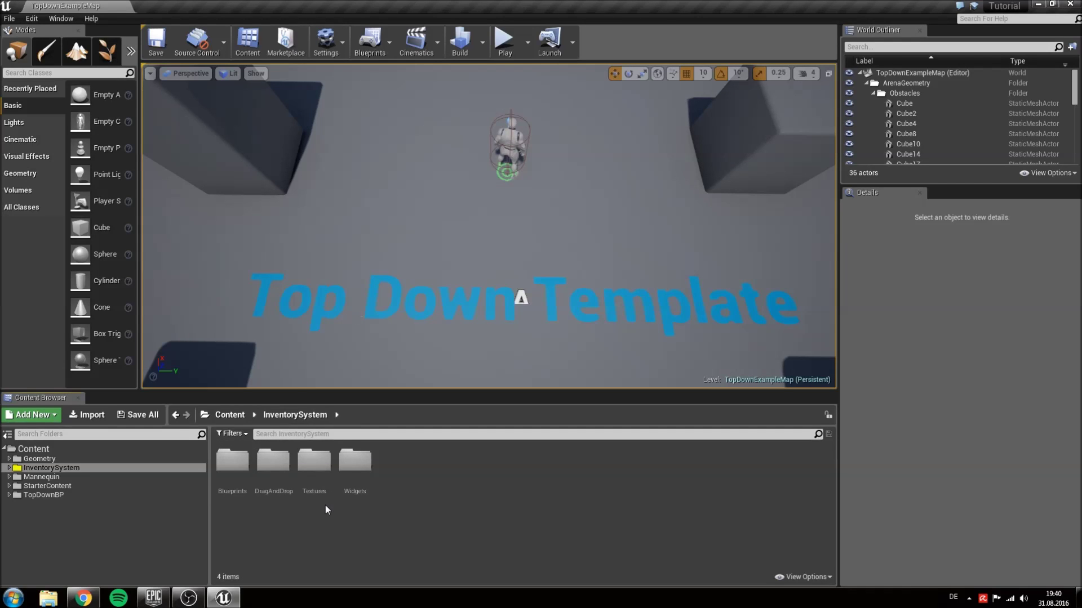
Create an ItemIcons folder inside the Textures folder.
double_click(320, 478)
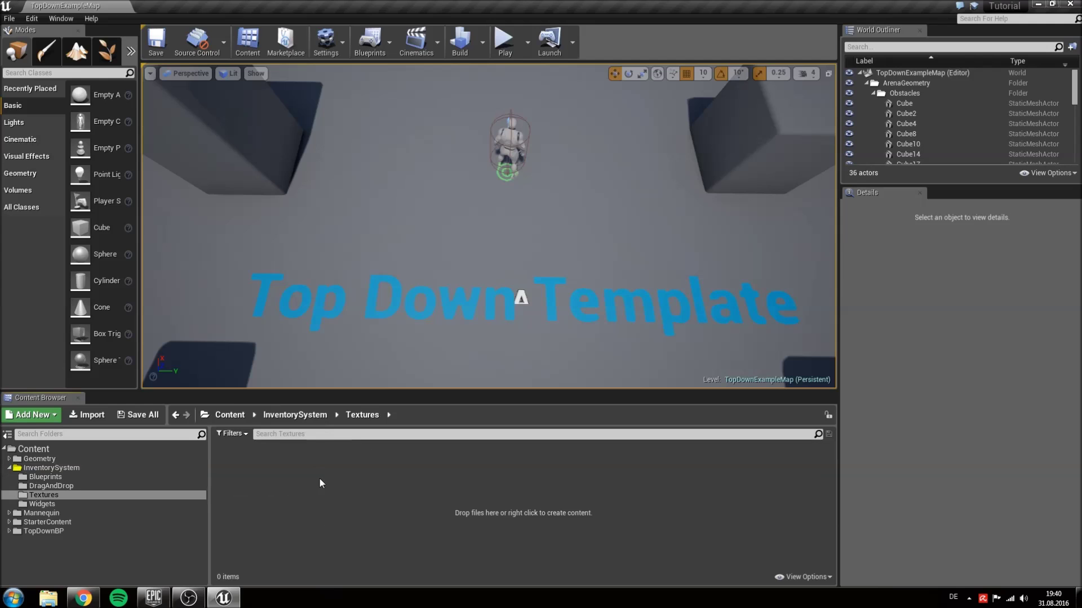
right_click(248, 448)
left_click(293, 174)
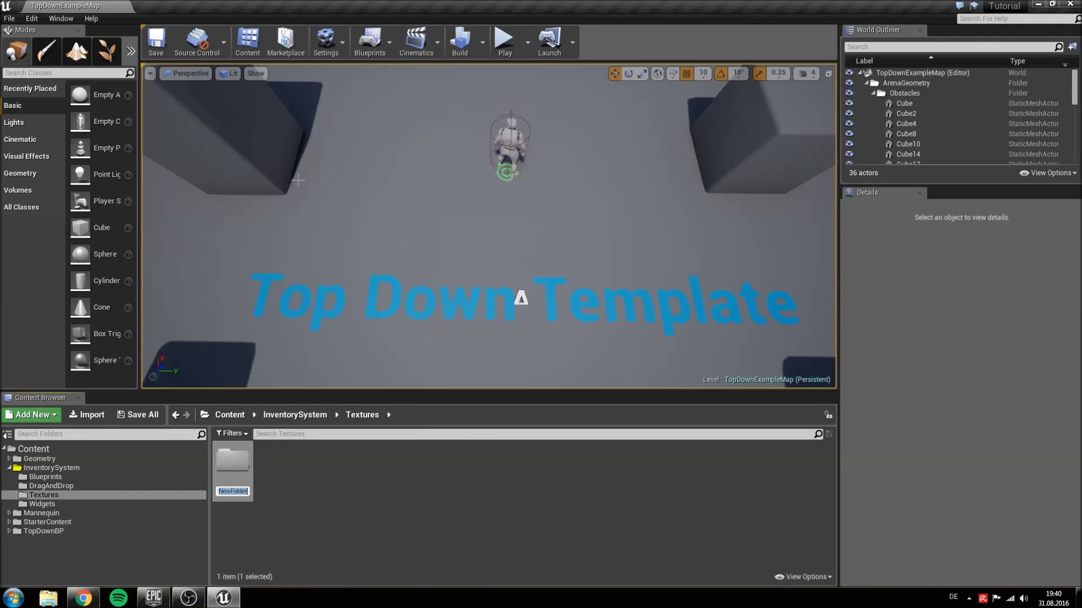
type("ItemIcons")
key("Return")
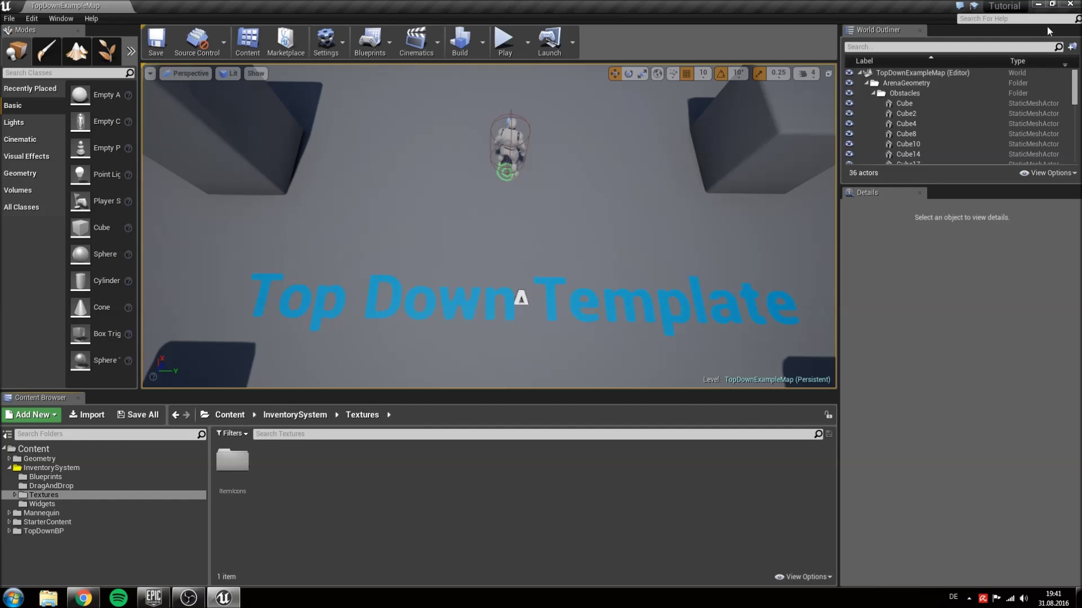
left_click(1051, 4)
Import InventoryButton from the desktop InventorySystemTextures folder into the project's Textures folder.
left_click_drag(819, 18, 1081, 103)
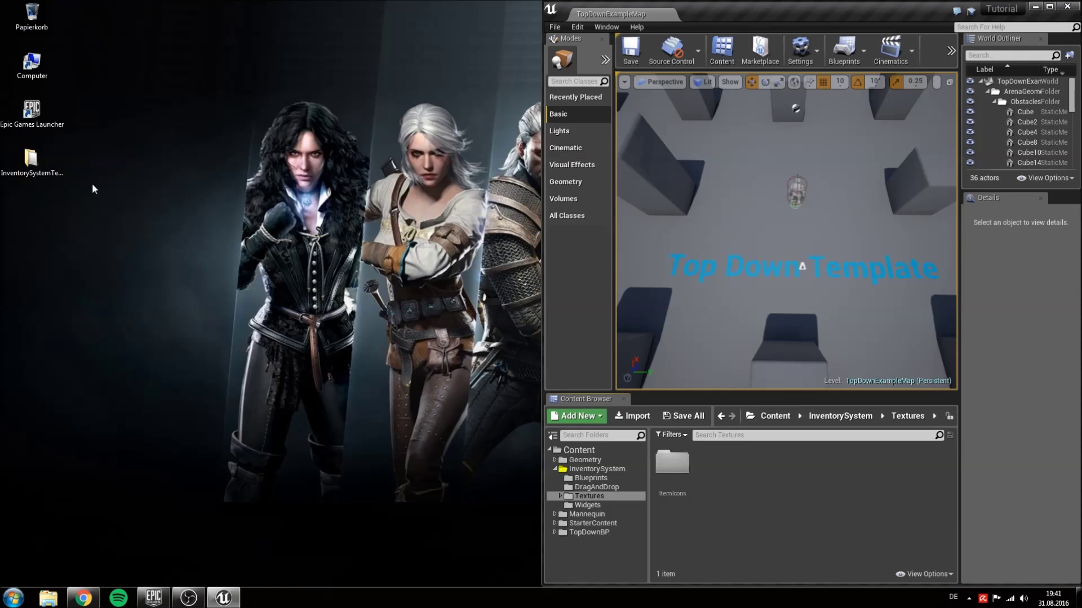
double_click(31, 161)
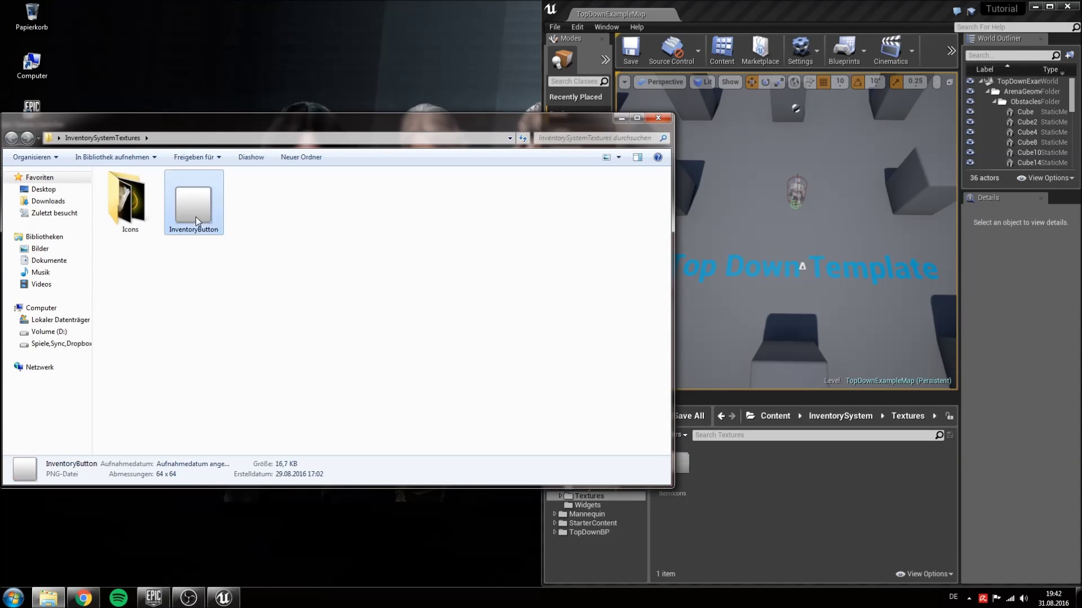
left_click_drag(195, 217, 694, 475)
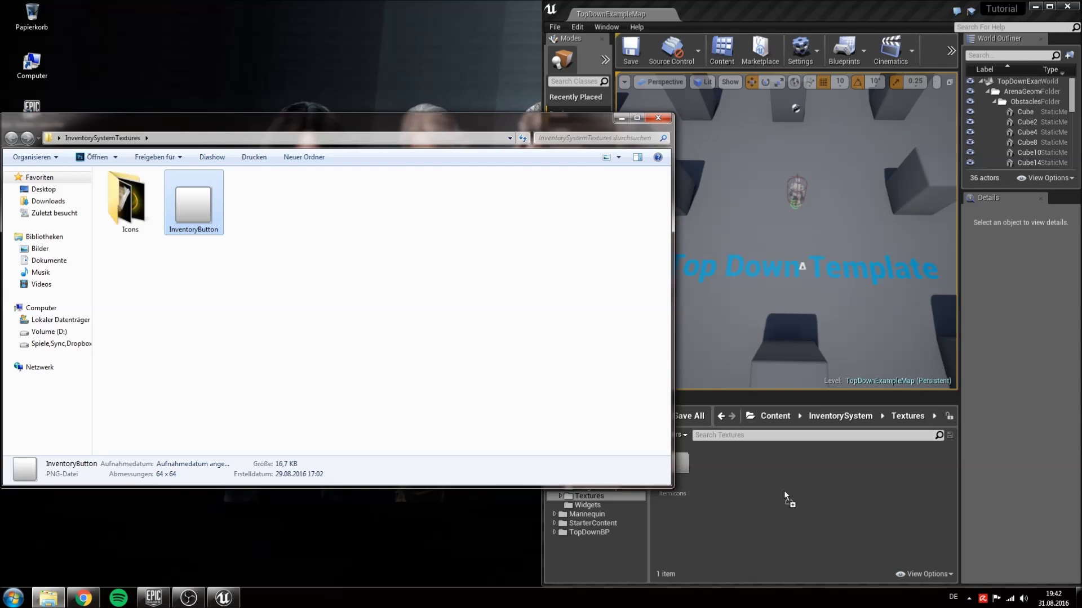
left_click_drag(760, 481, 759, 481)
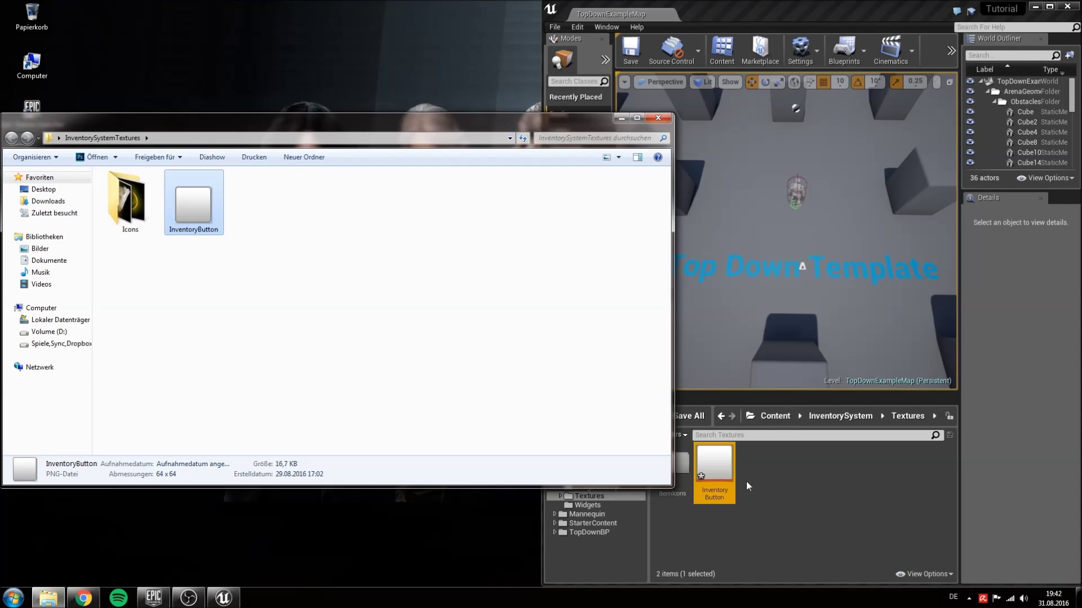
left_click(680, 519)
Import Icon_Map, Icon_Potion and Icon_Ring from the Icons folder into ItemIcons.
double_click(672, 462)
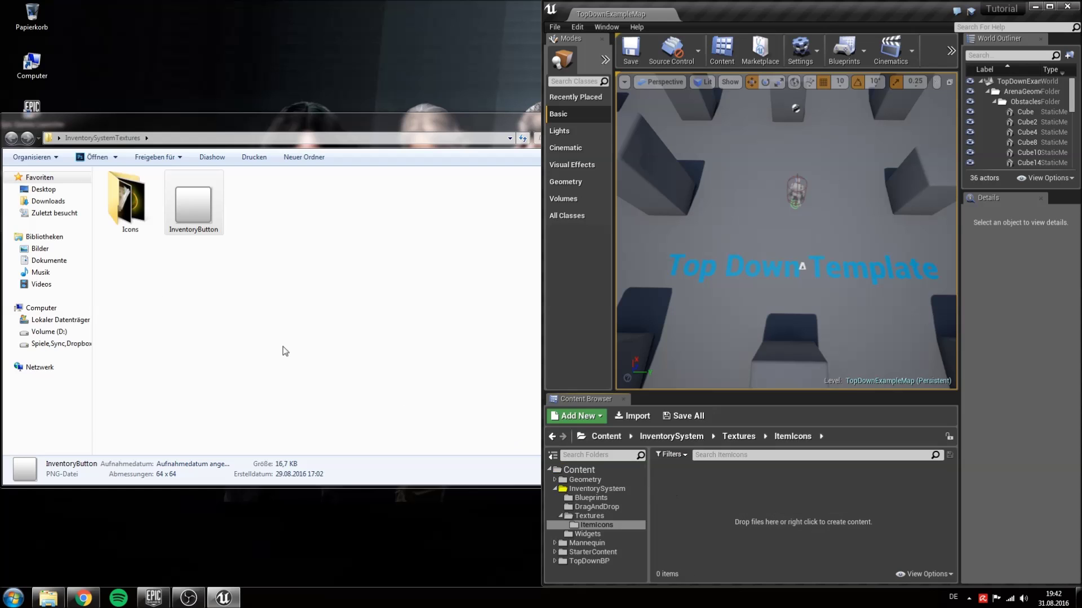
left_click(150, 289)
double_click(140, 225)
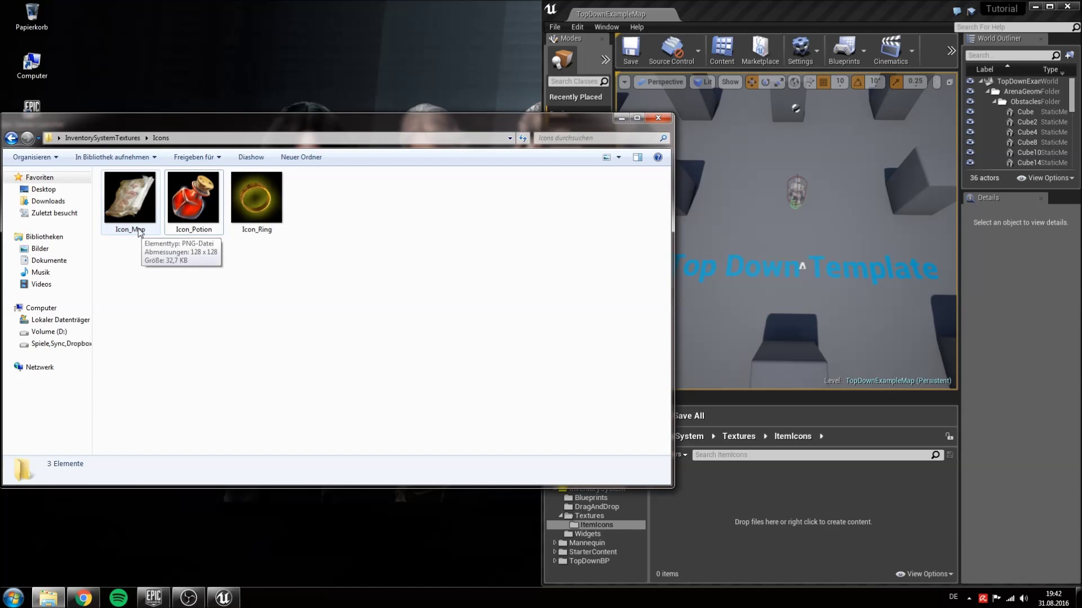
left_click(141, 228)
left_click(265, 226, "shift")
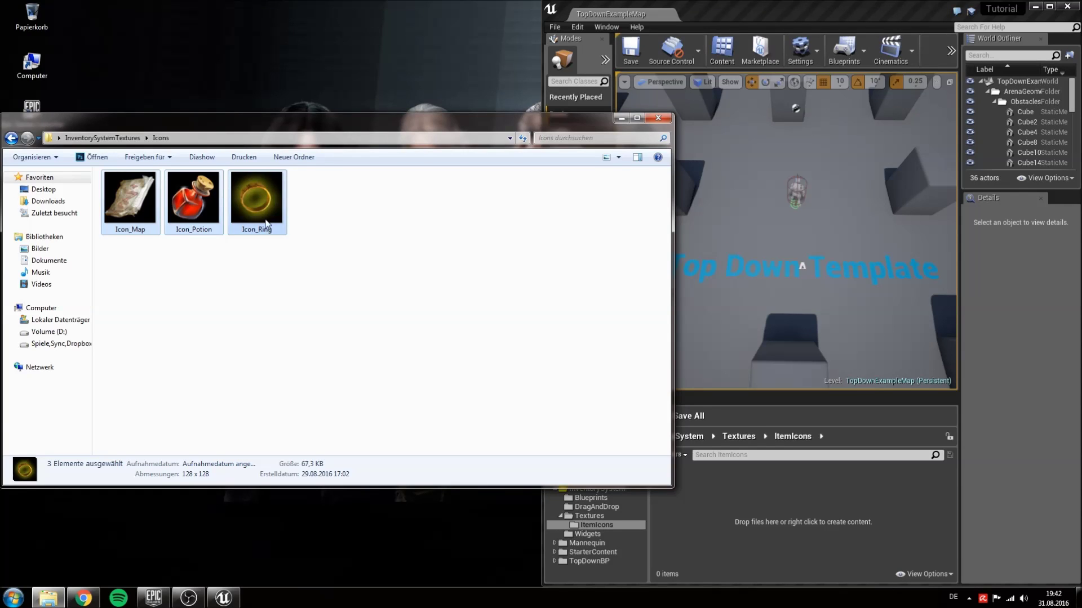
left_click_drag(264, 225, 665, 499)
left_click_drag(737, 495, 744, 491)
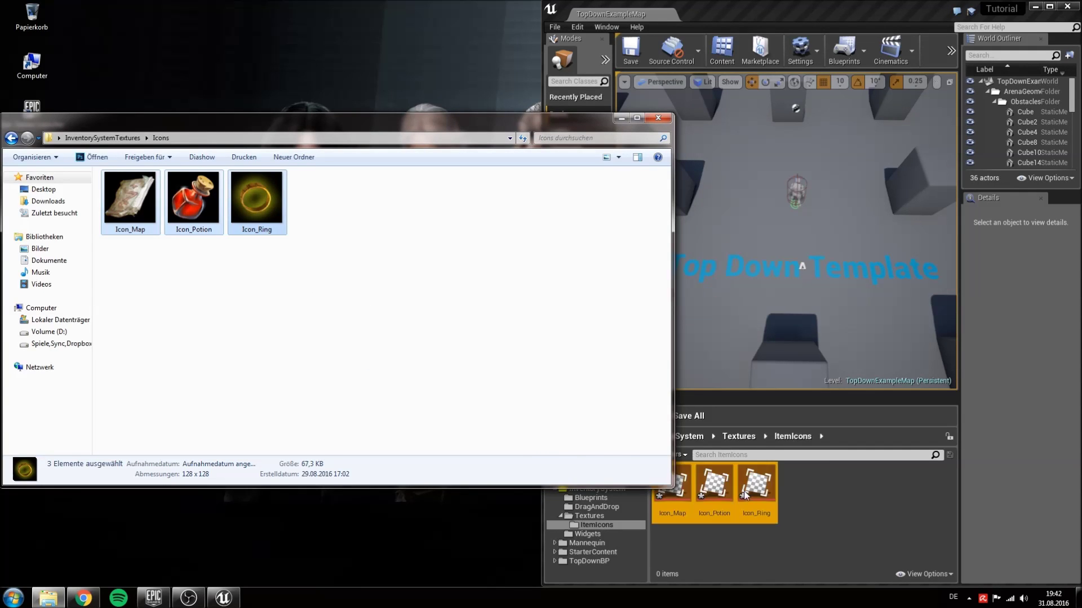
left_click(658, 119)
left_click(712, 529)
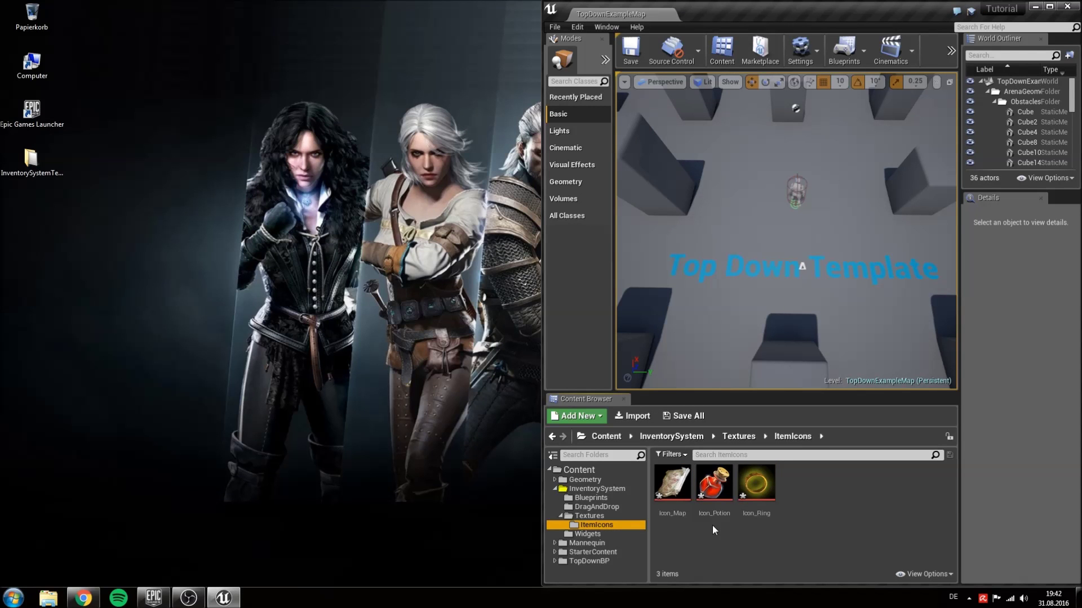
Give InventoryButton the UI texture group and UserInterface2D (RGBA) compression, then save it.
left_click(622, 516)
double_click(714, 468)
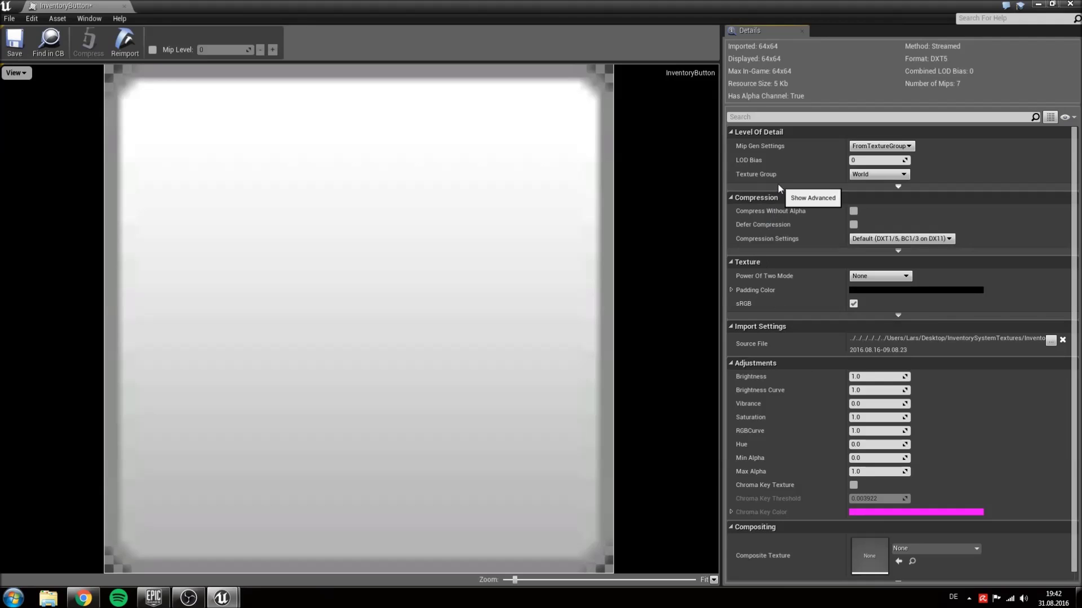
left_click(876, 175)
left_click(870, 301)
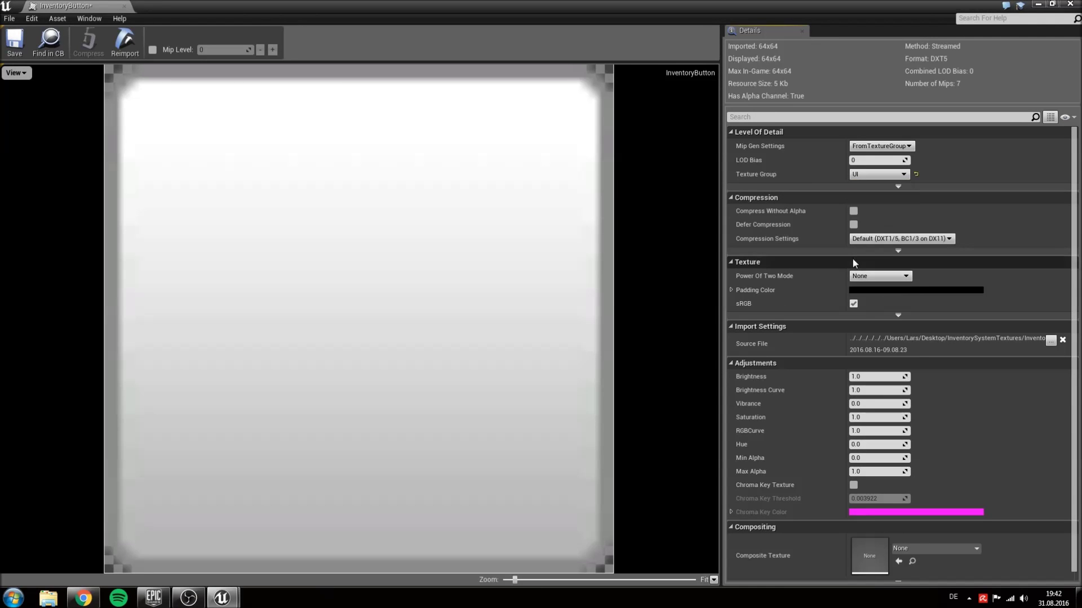
left_click(869, 239)
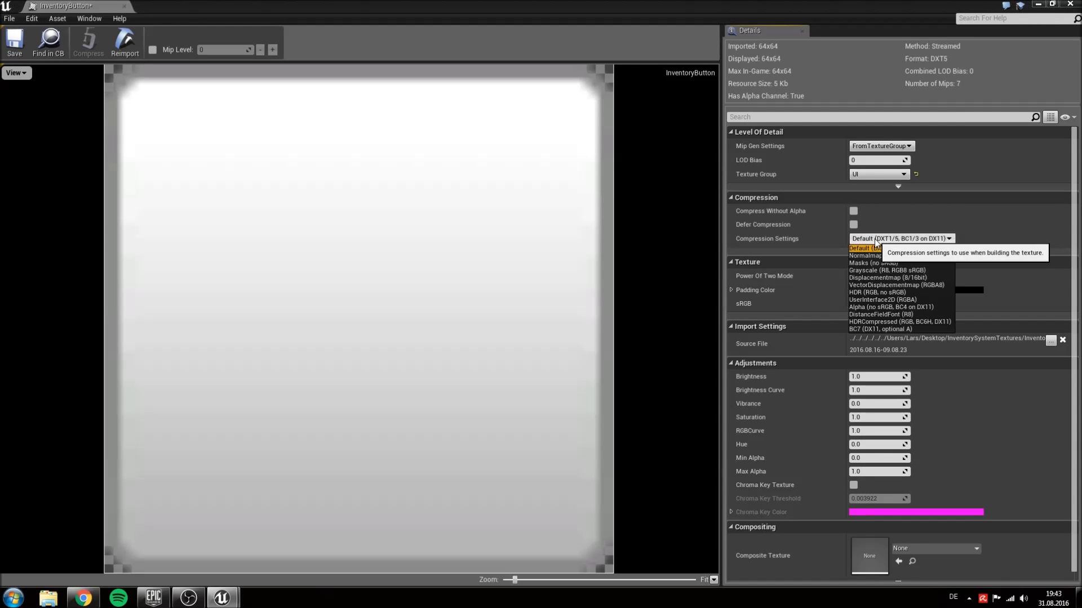
left_click(882, 303)
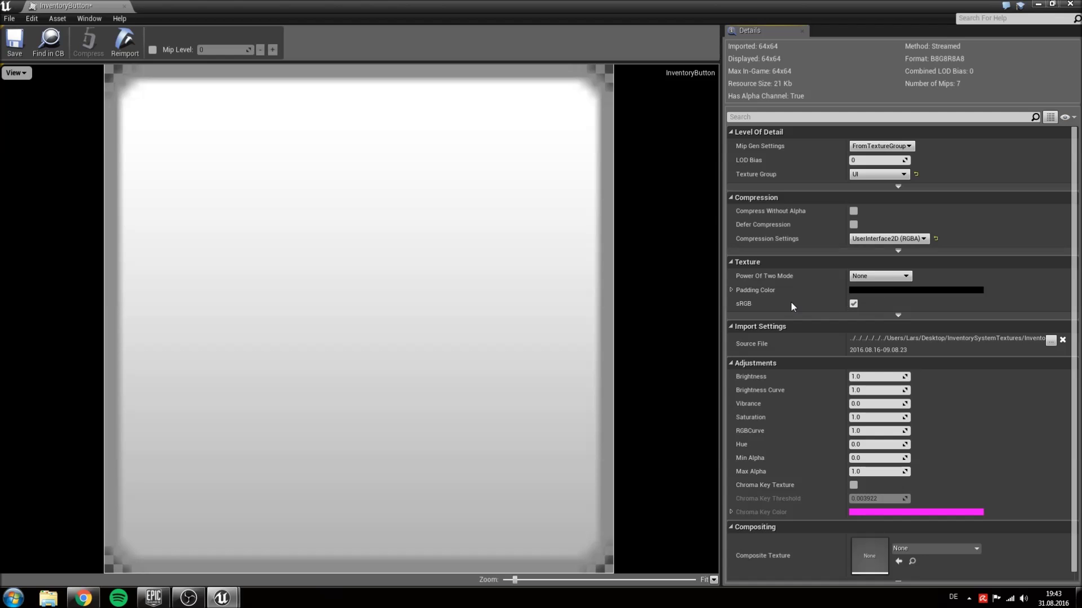
left_click(14, 42)
left_click(124, 6)
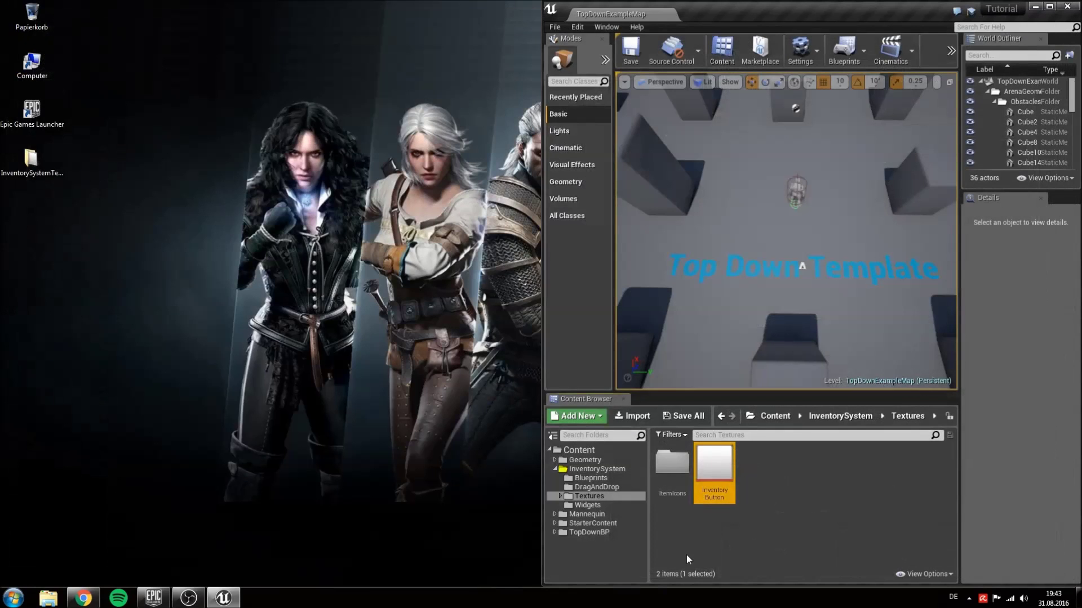
Open the Property Matrix bulk editor for Icon_Map, Icon_Potion and Icon_Ring.
double_click(672, 463)
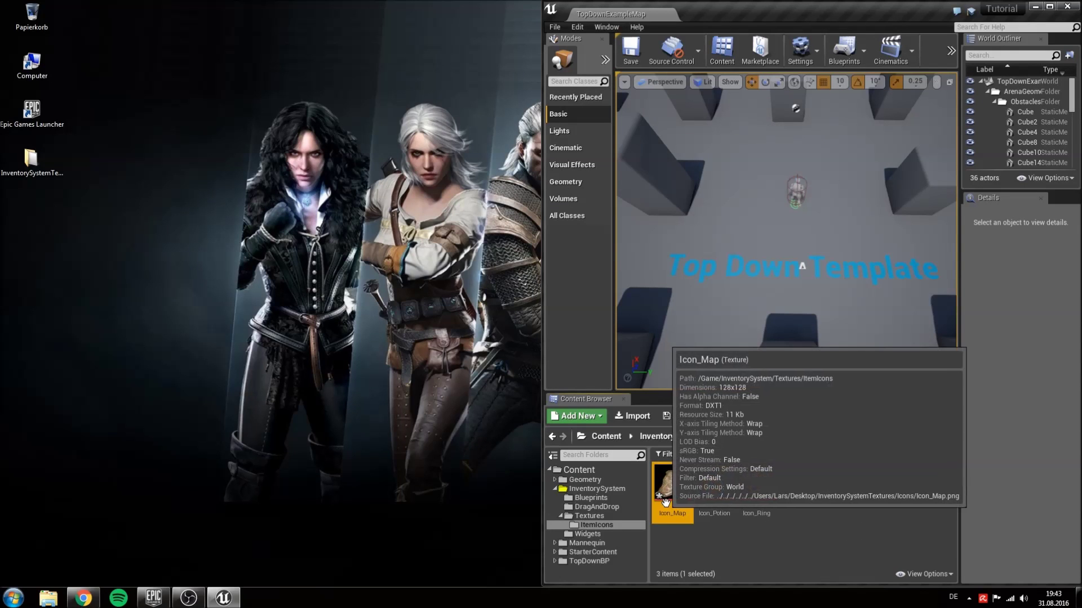
left_click(769, 513, "shift")
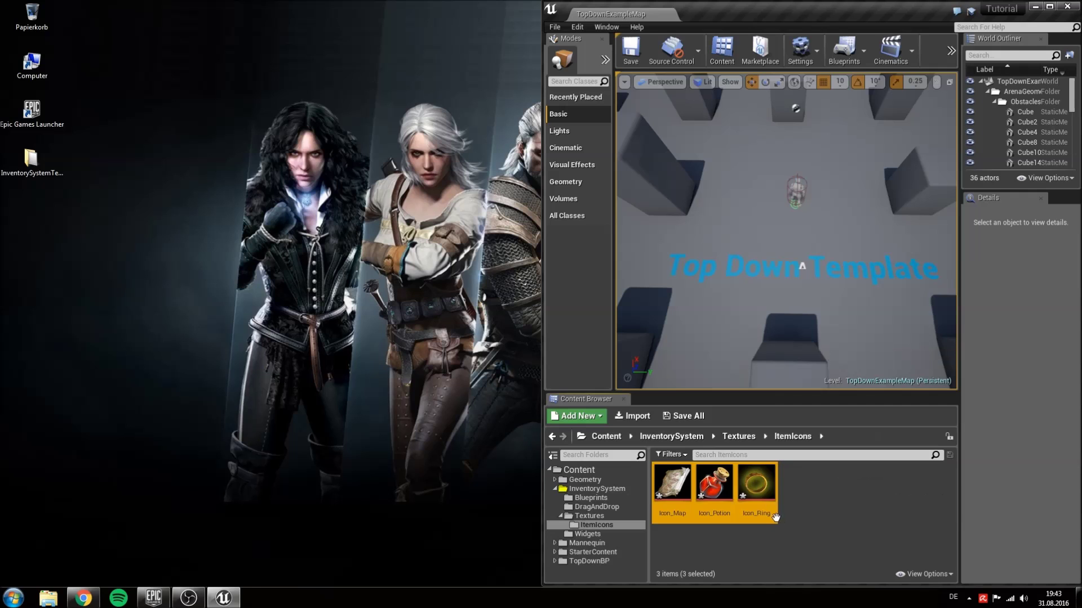
right_click(770, 510)
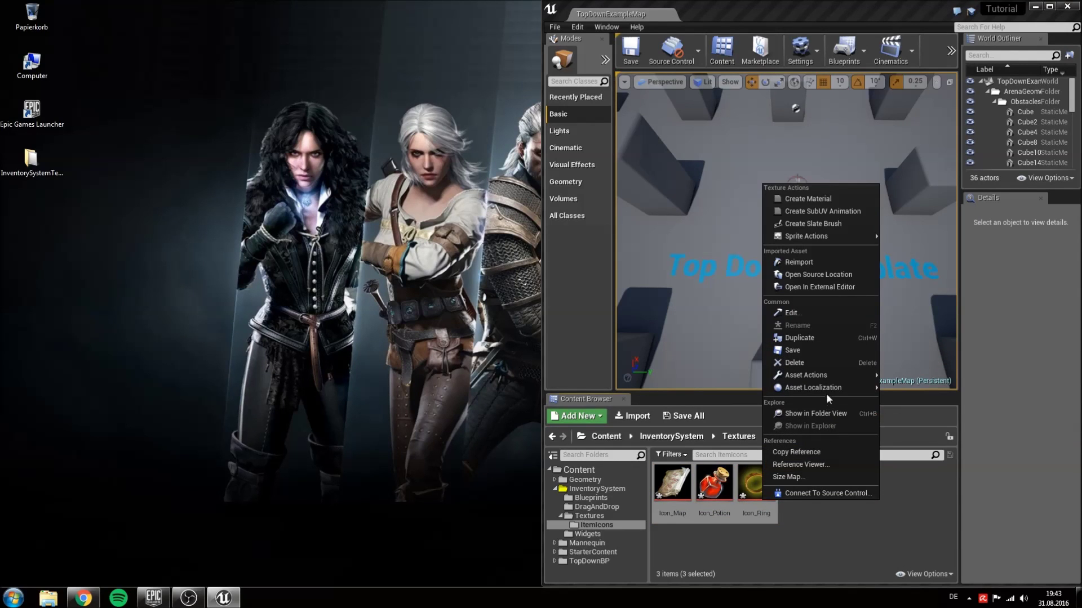
mouse_move(826, 377)
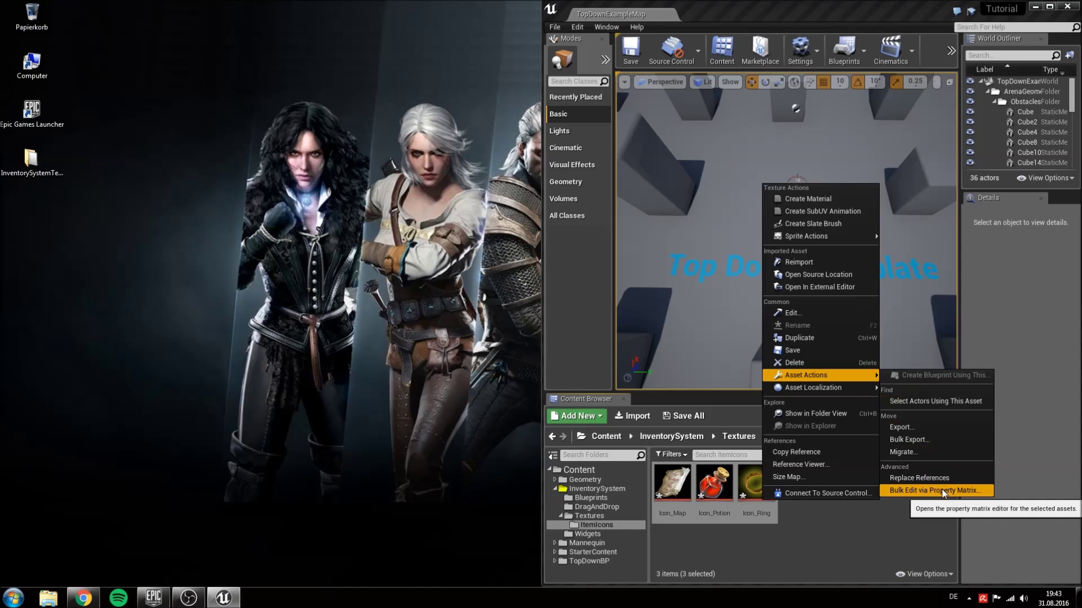
left_click(942, 492)
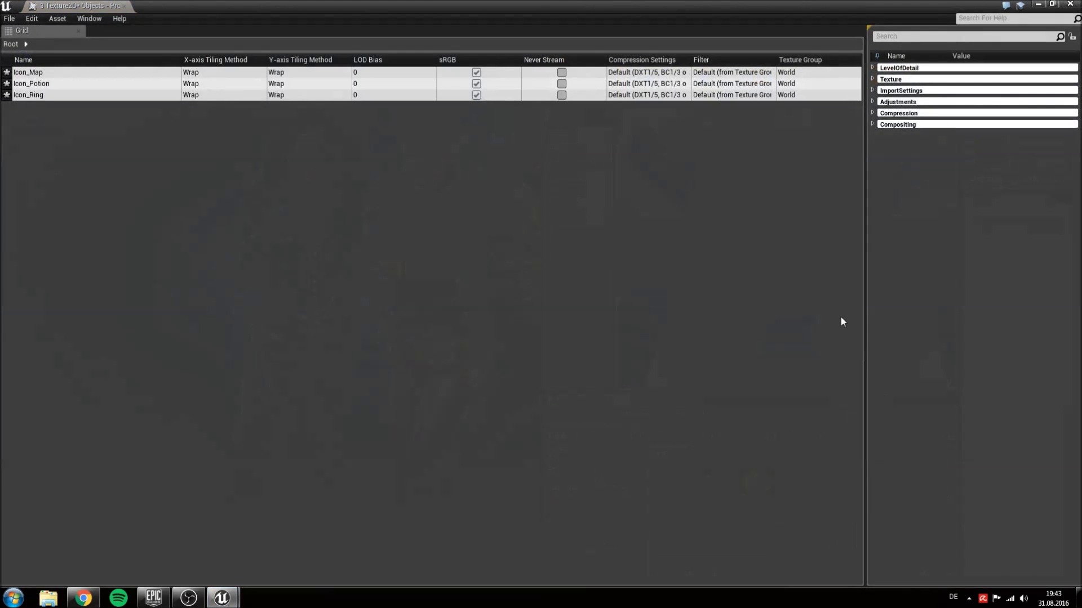
Set all three icons to UI texture group and UserInterface2D (RGBA) compression, then save.
left_click(873, 69)
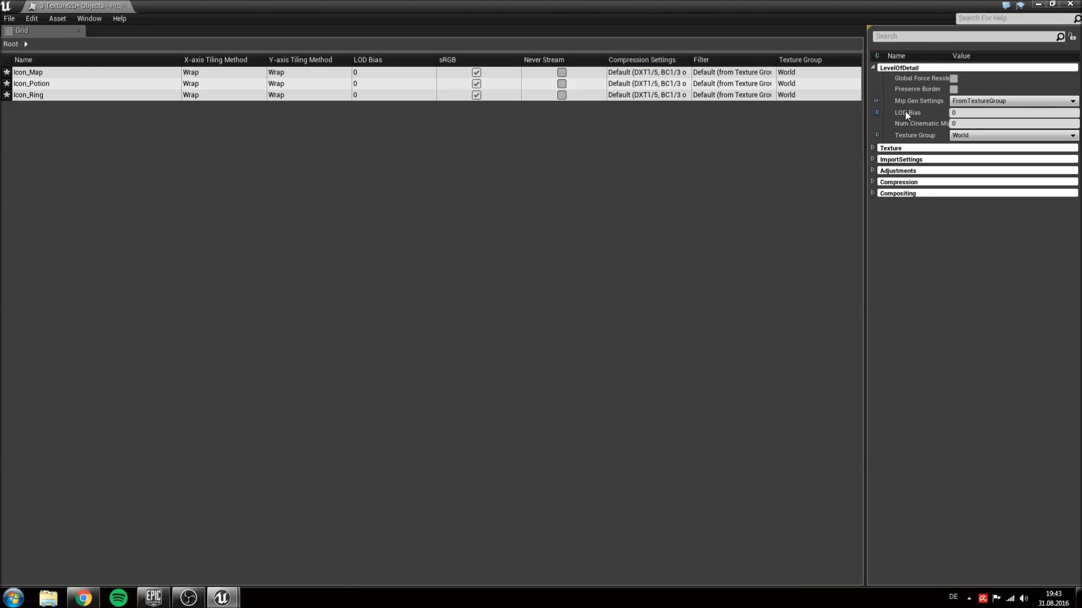
left_click(969, 135)
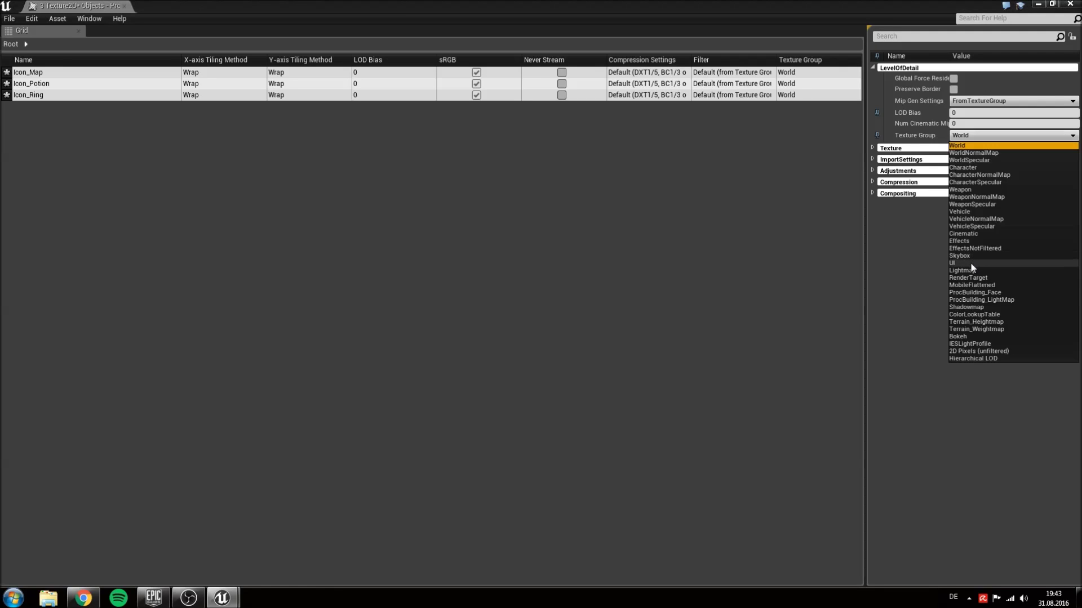
left_click(970, 265)
left_click(875, 181)
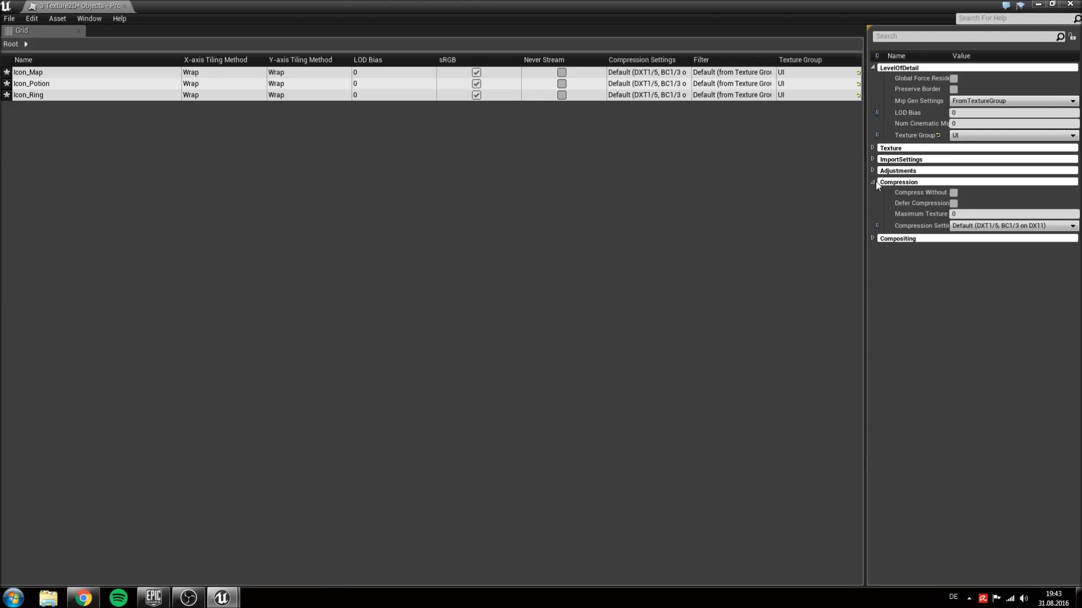
left_click(980, 226)
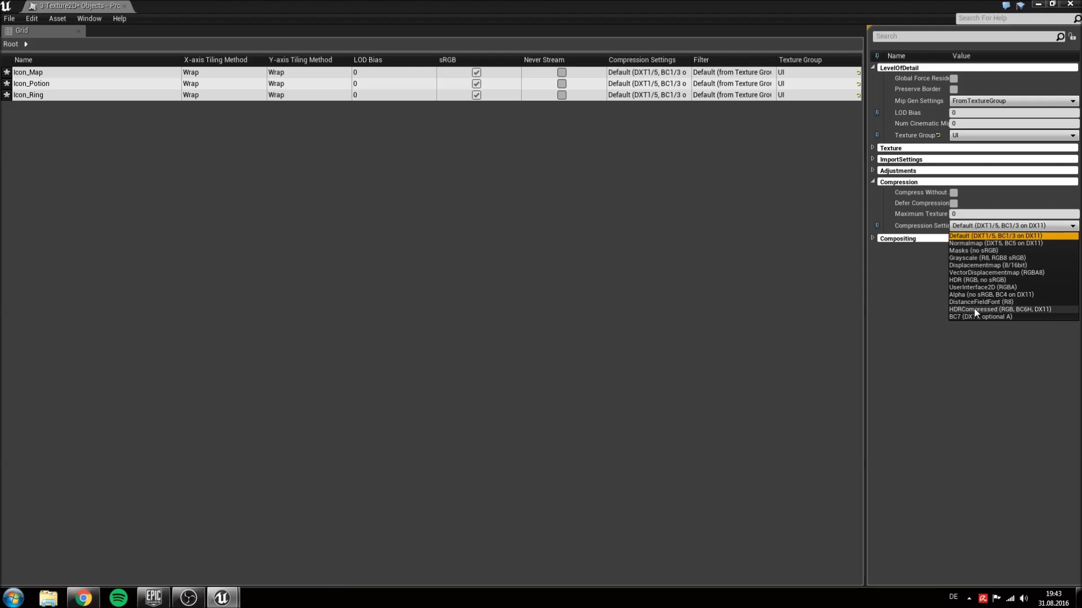
left_click(967, 287)
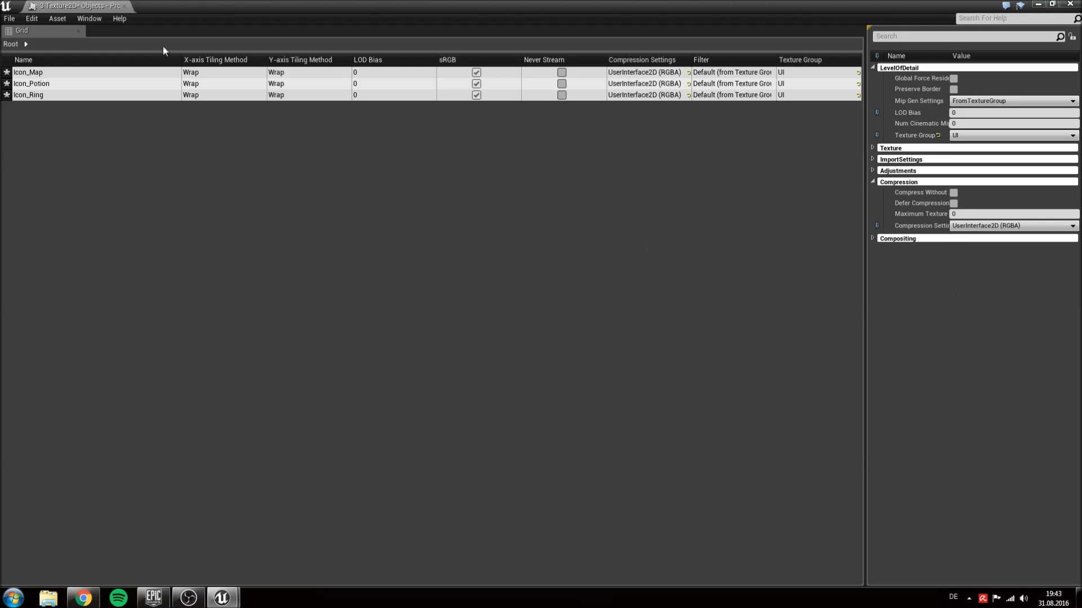
key("ctrl+s")
Close the Property Matrix bulk editor tab.
left_click(124, 6)
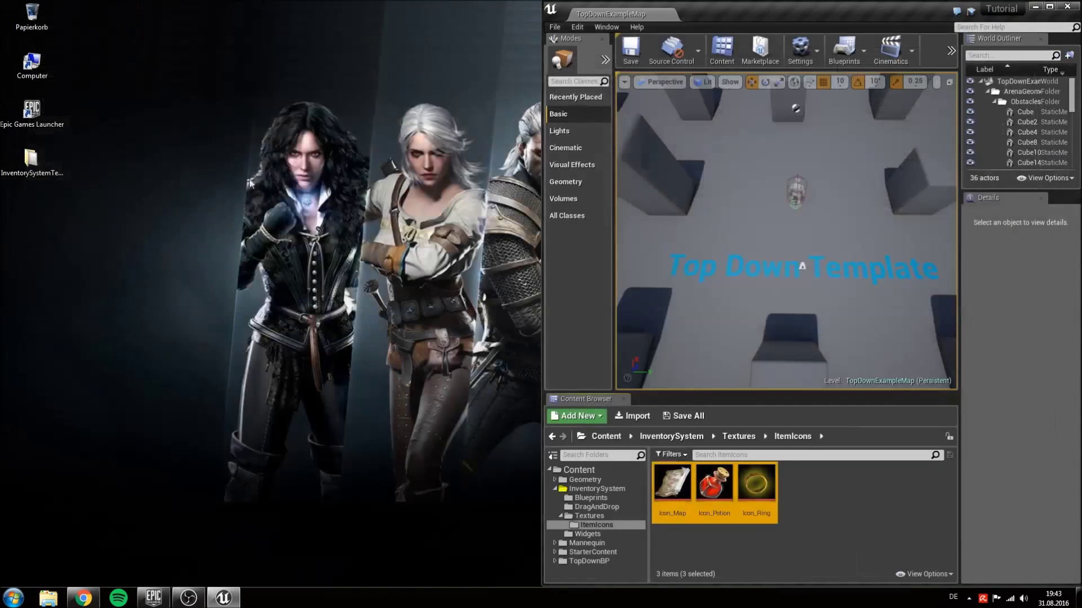